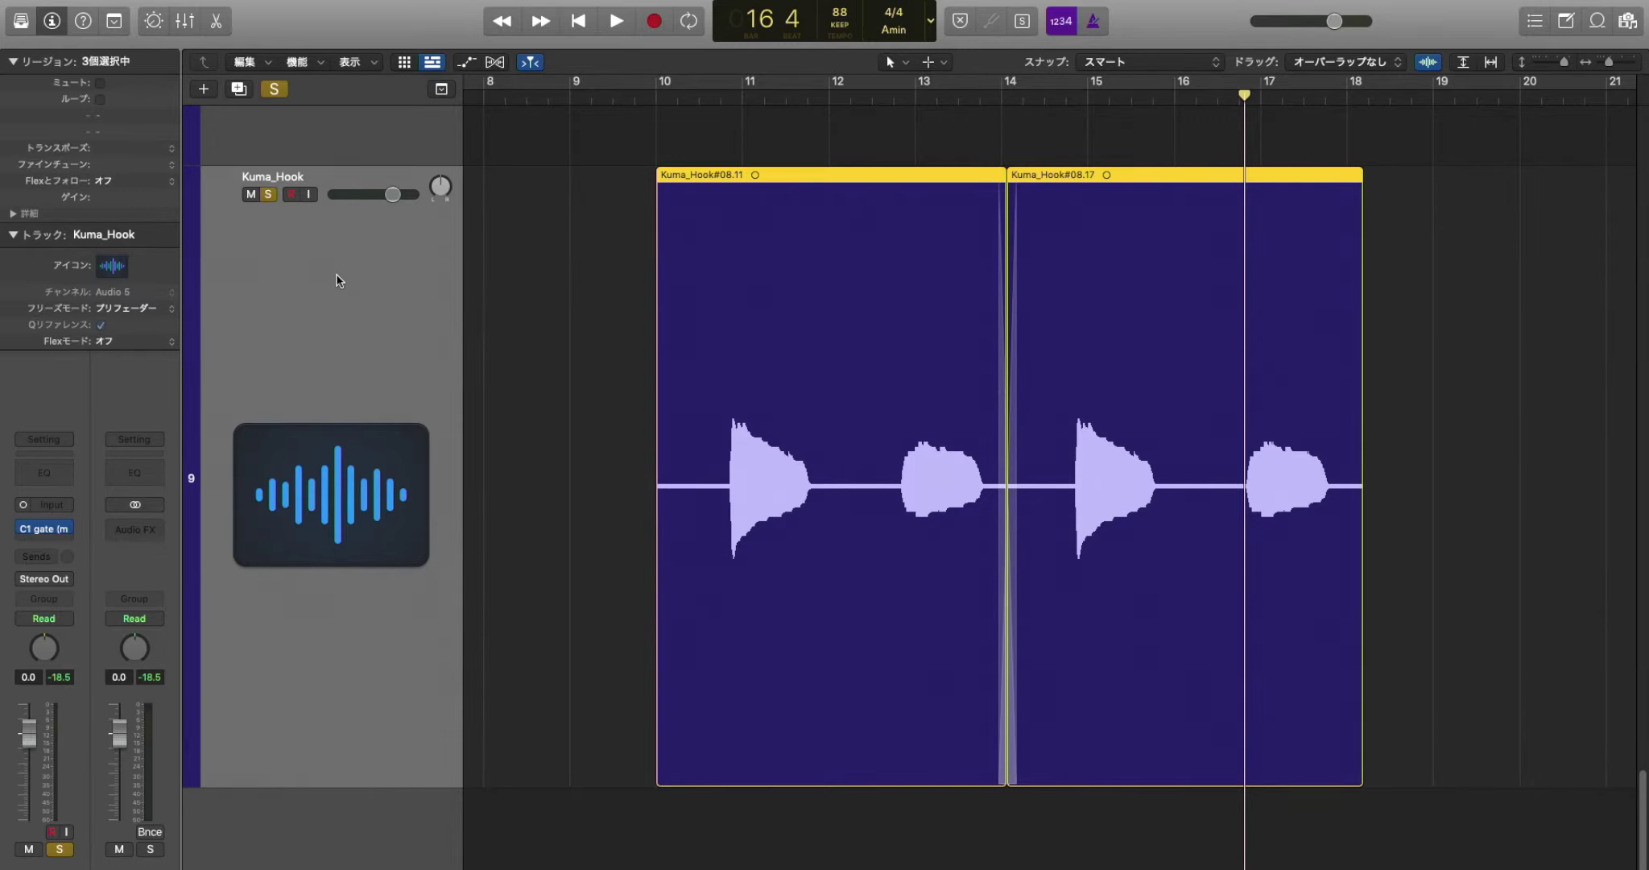
Open the C1 gate plug-in on the Kuma_Hook track and start playback.
click(45, 529)
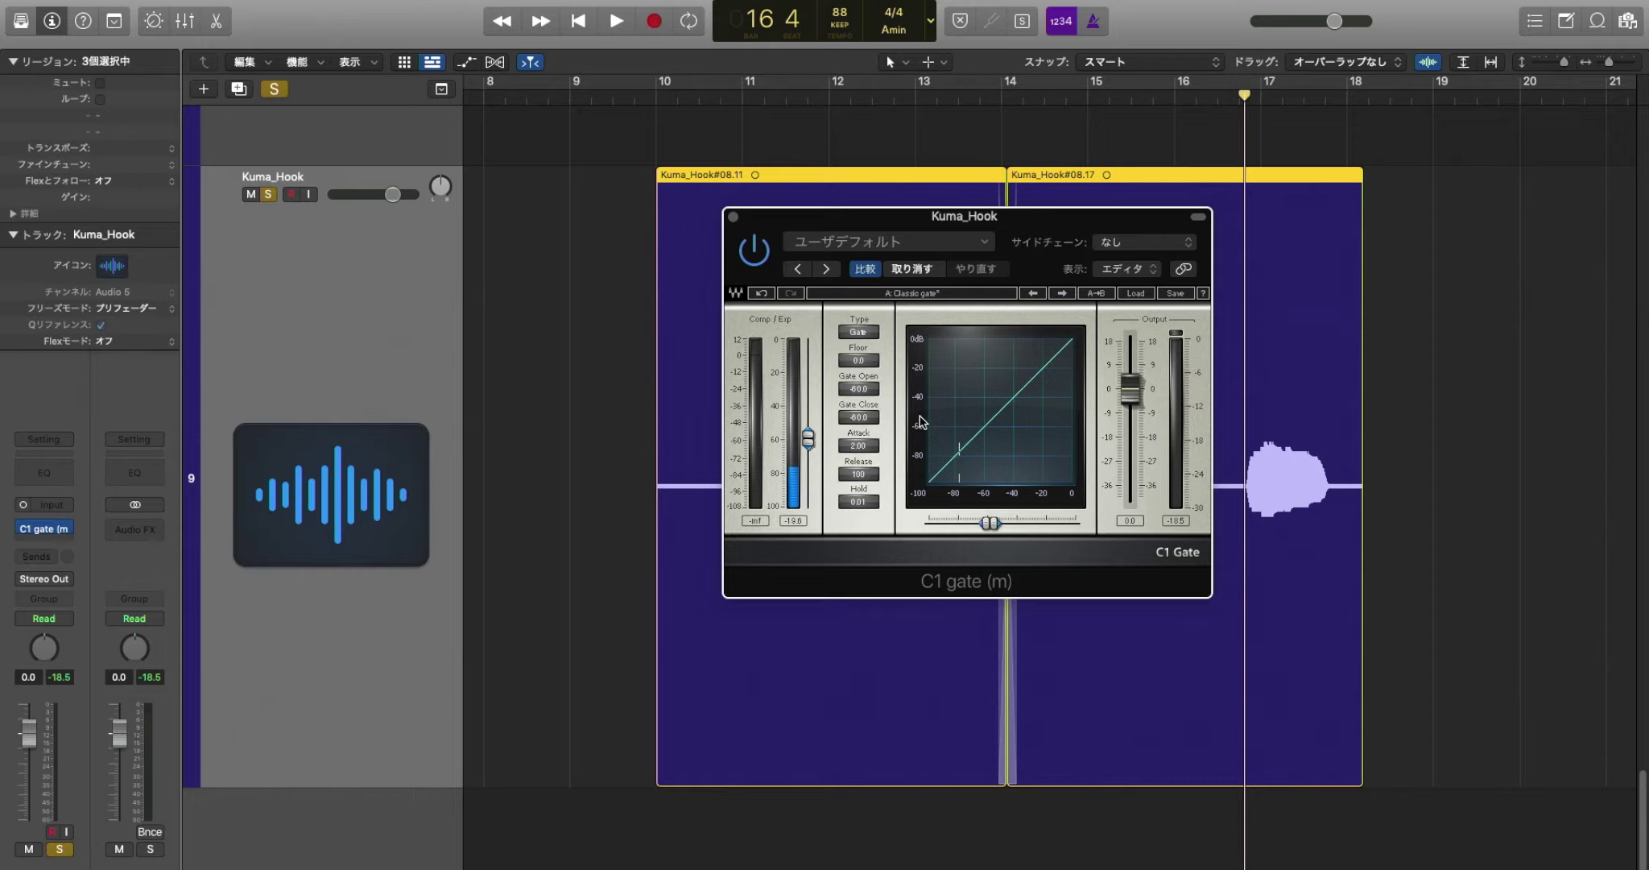
click(608, 619)
key(space)
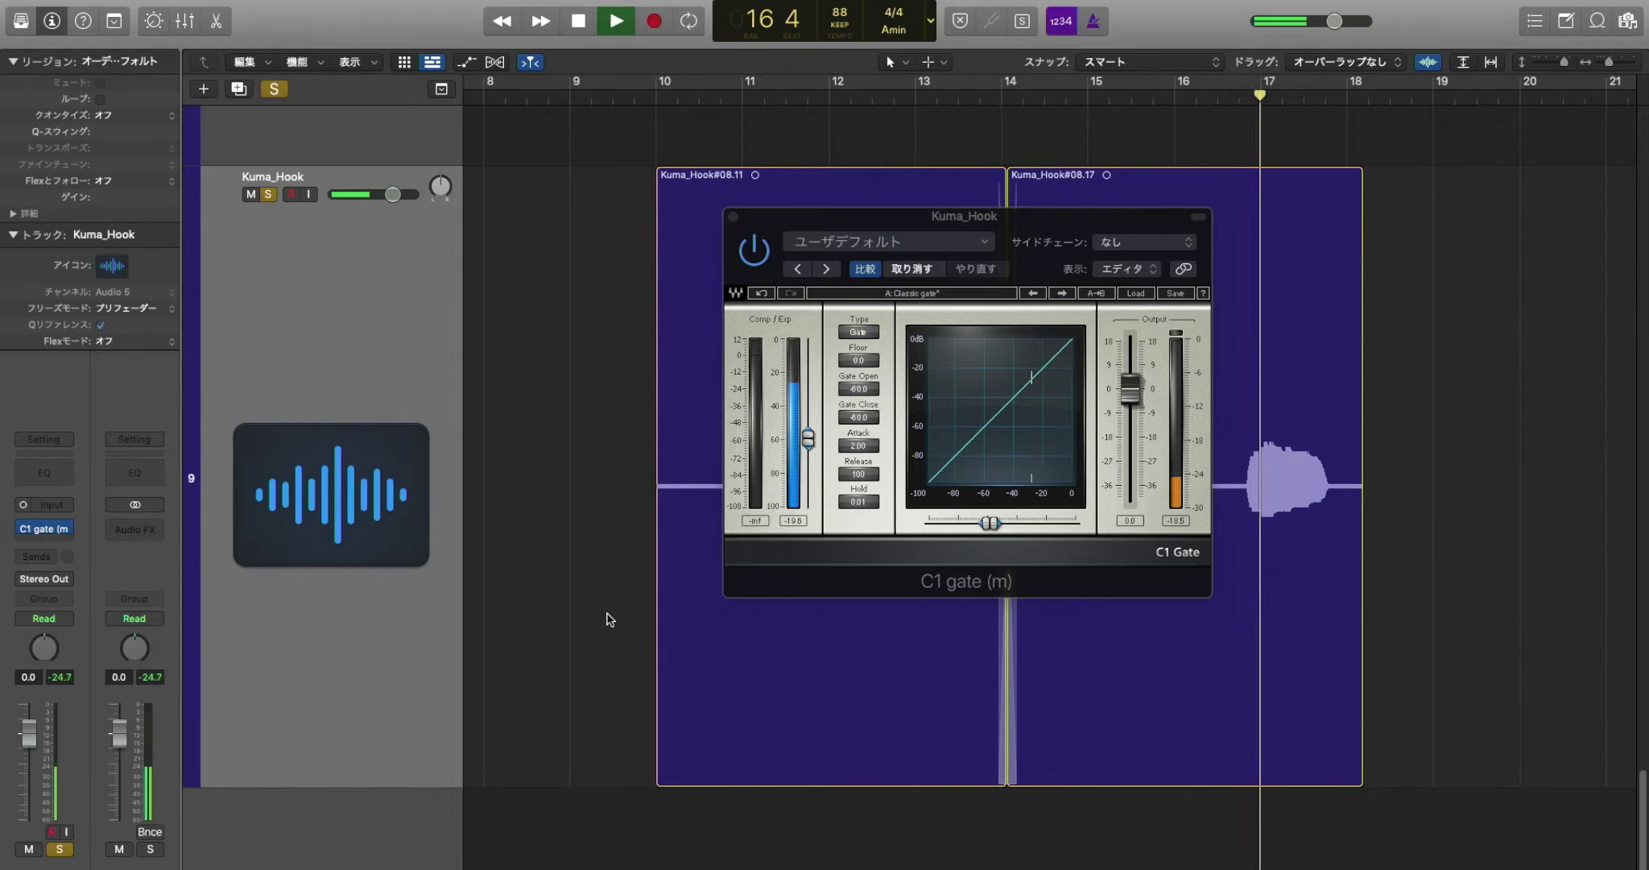
Play the Kuma_Hook vocal from the start of its first region several times to hear the noise around the phrases.
click(438, 338)
key(shift+space)
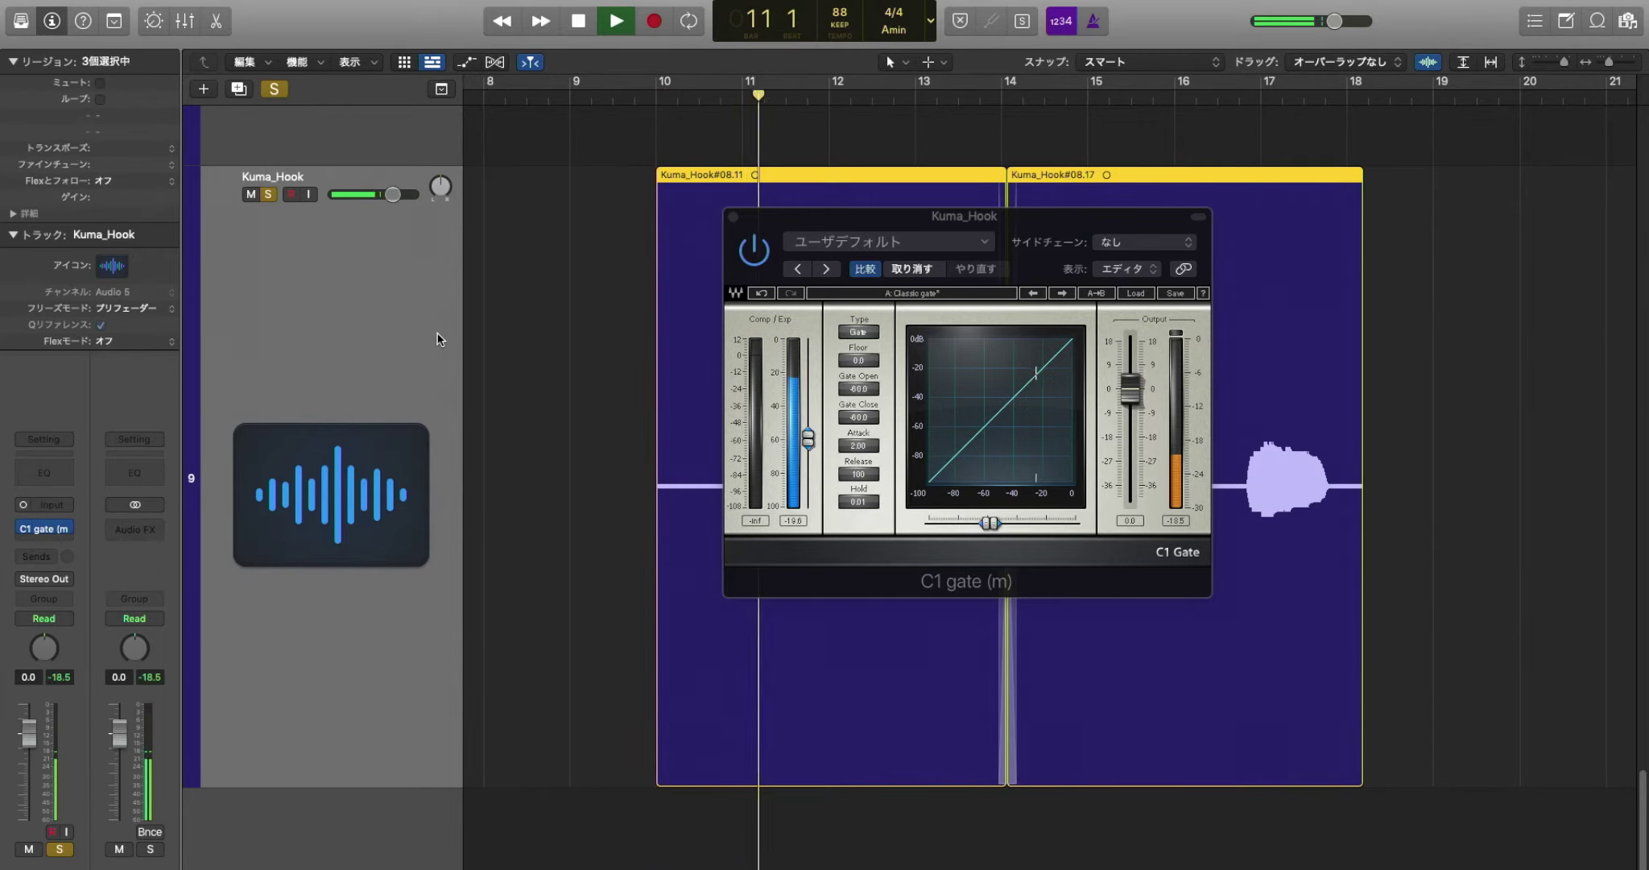
key(space)
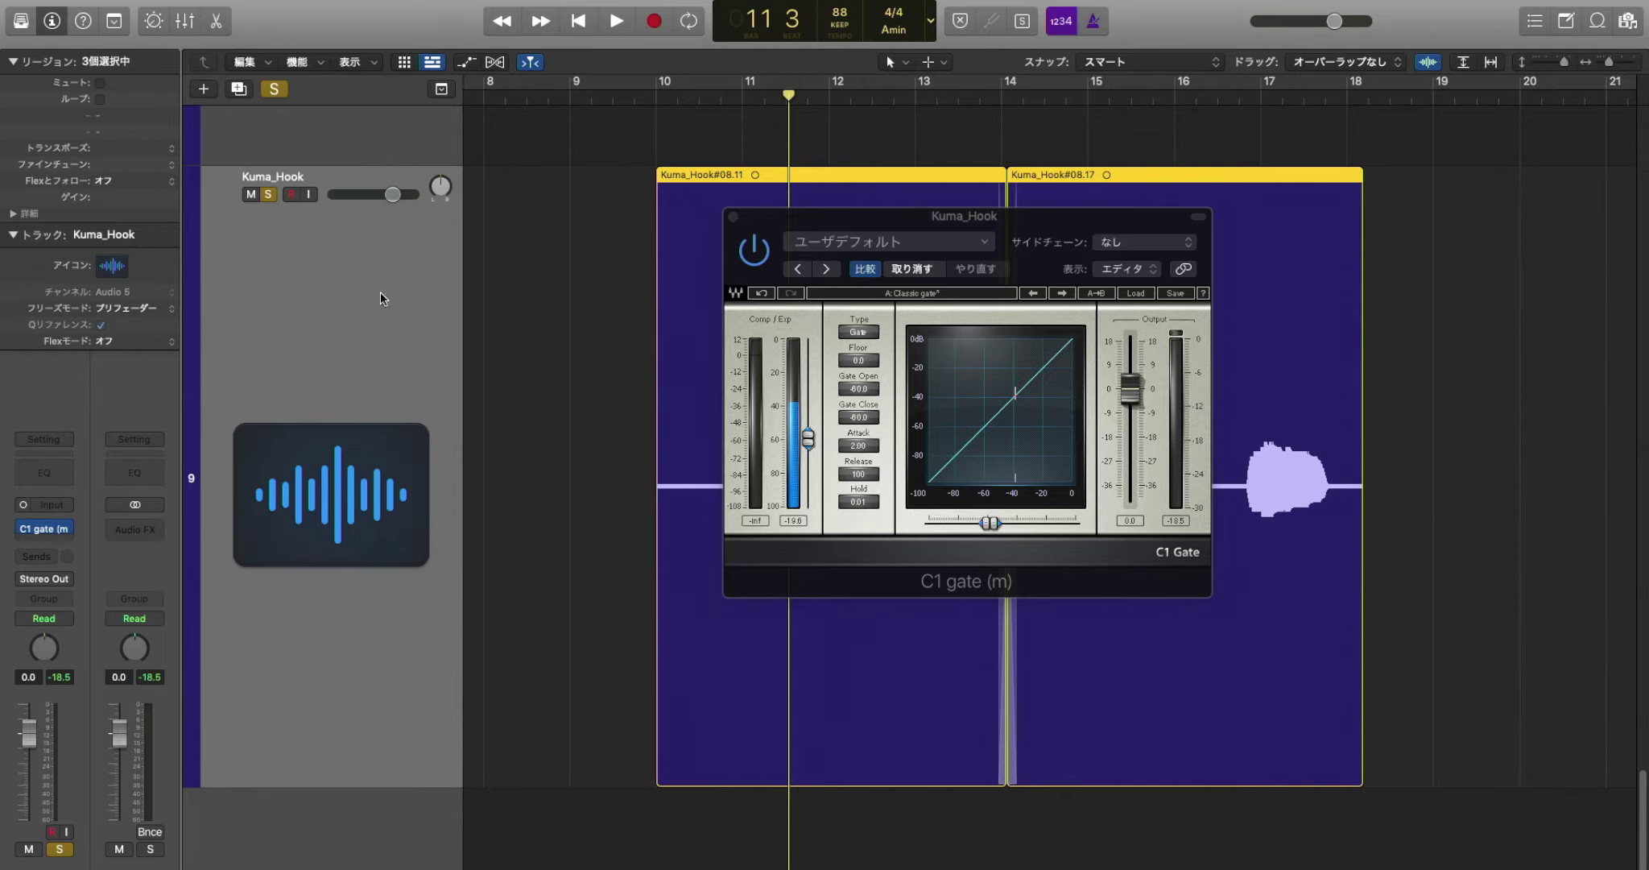
key(space)
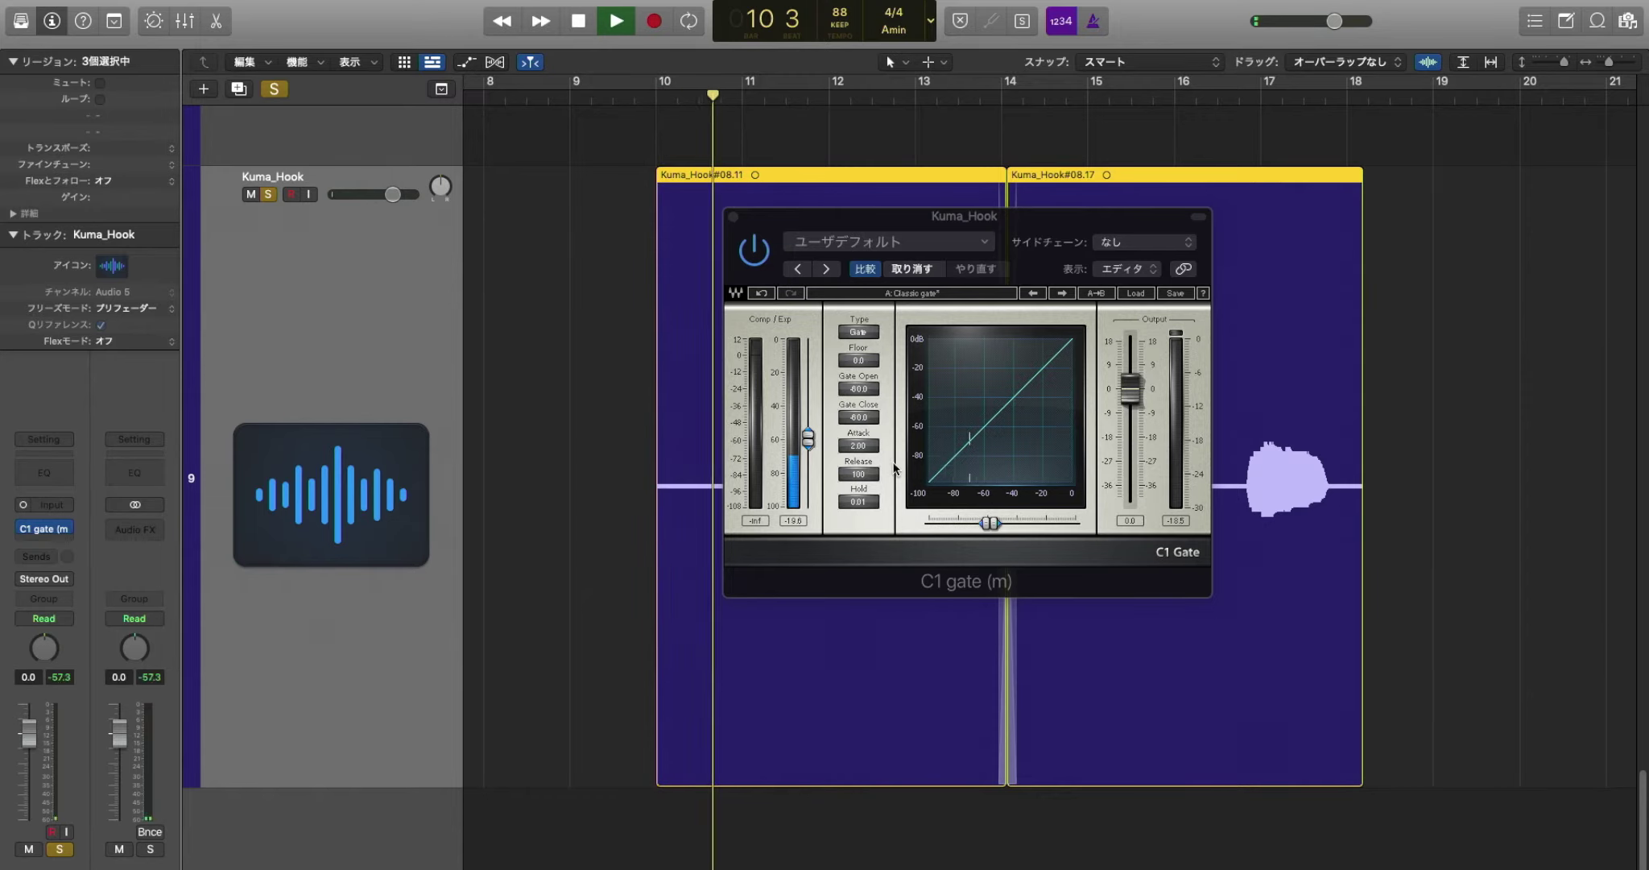
key(space)
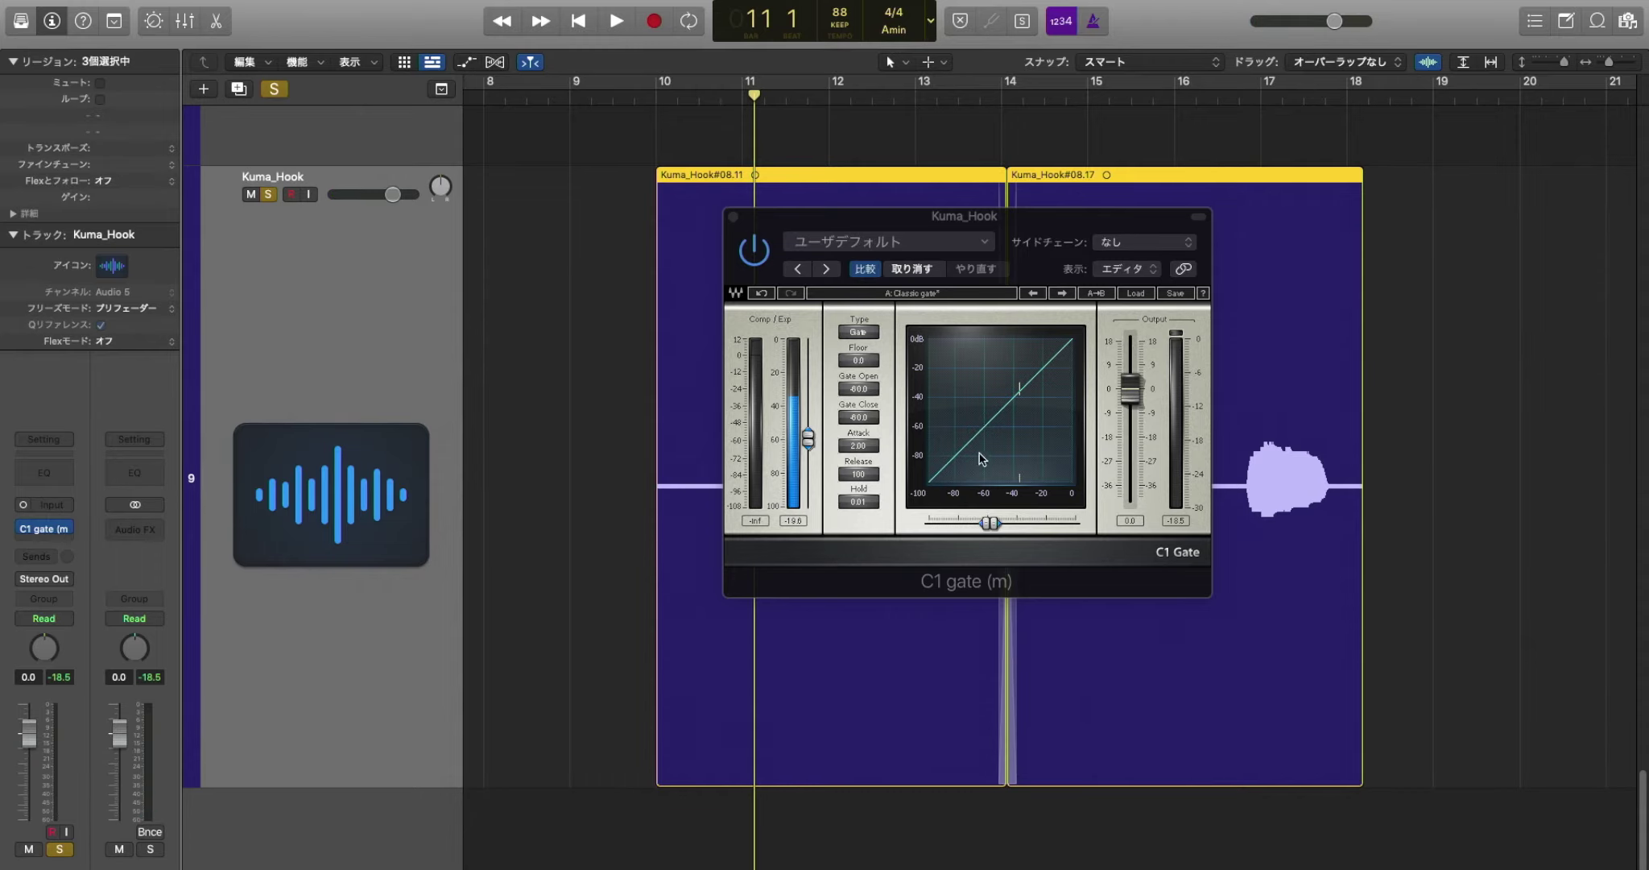
Lower the gate's Floor to -inf while the vocal plays.
key(space)
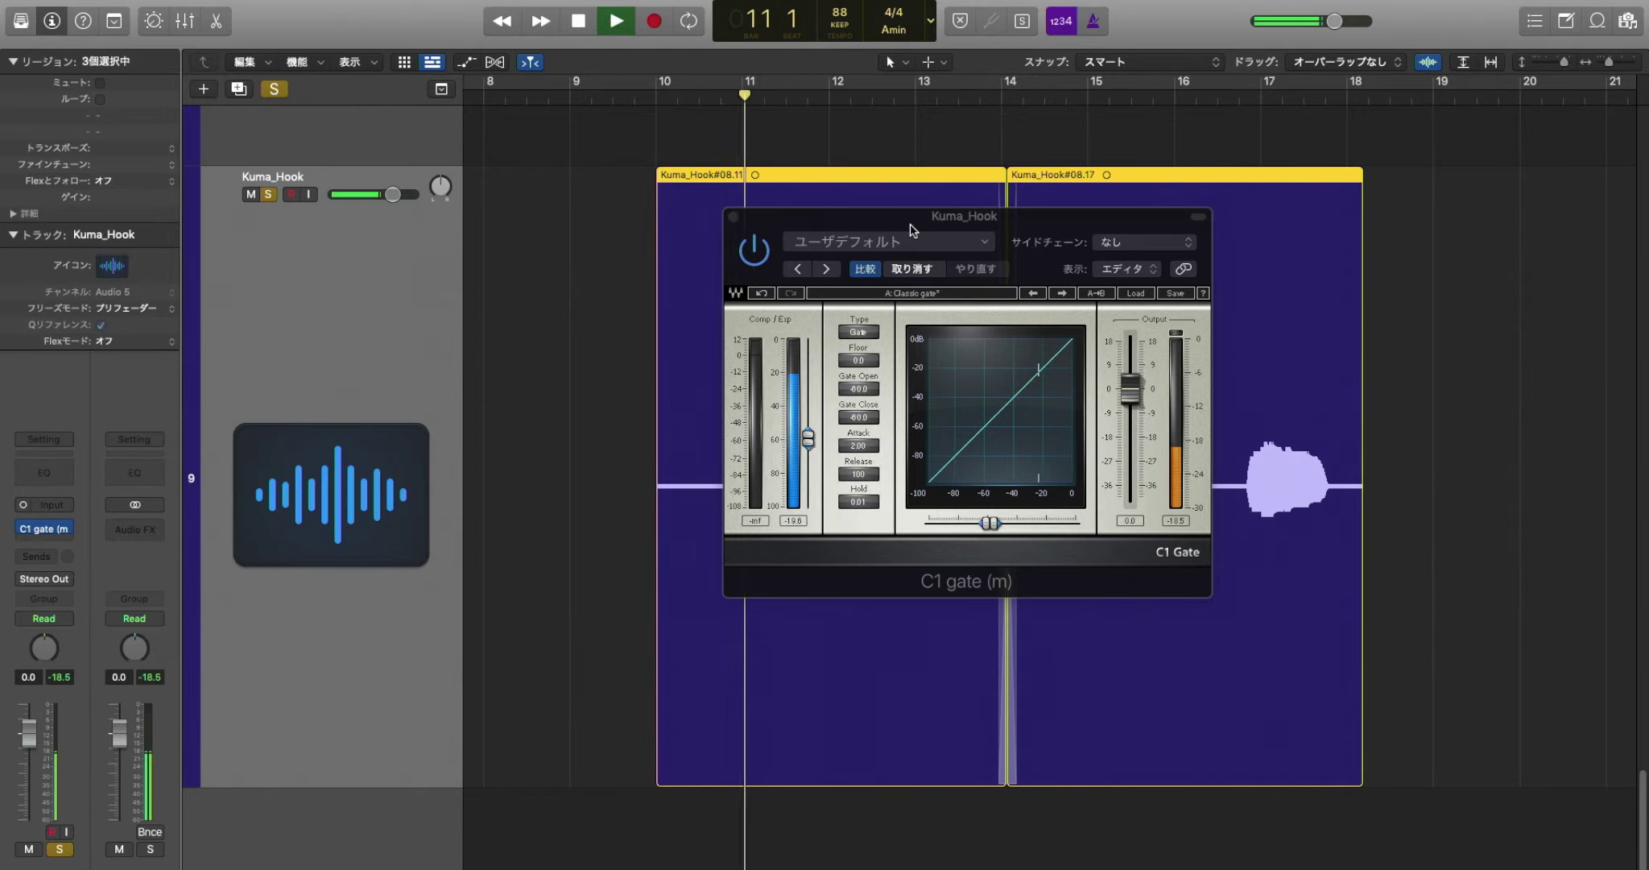
click(859, 361)
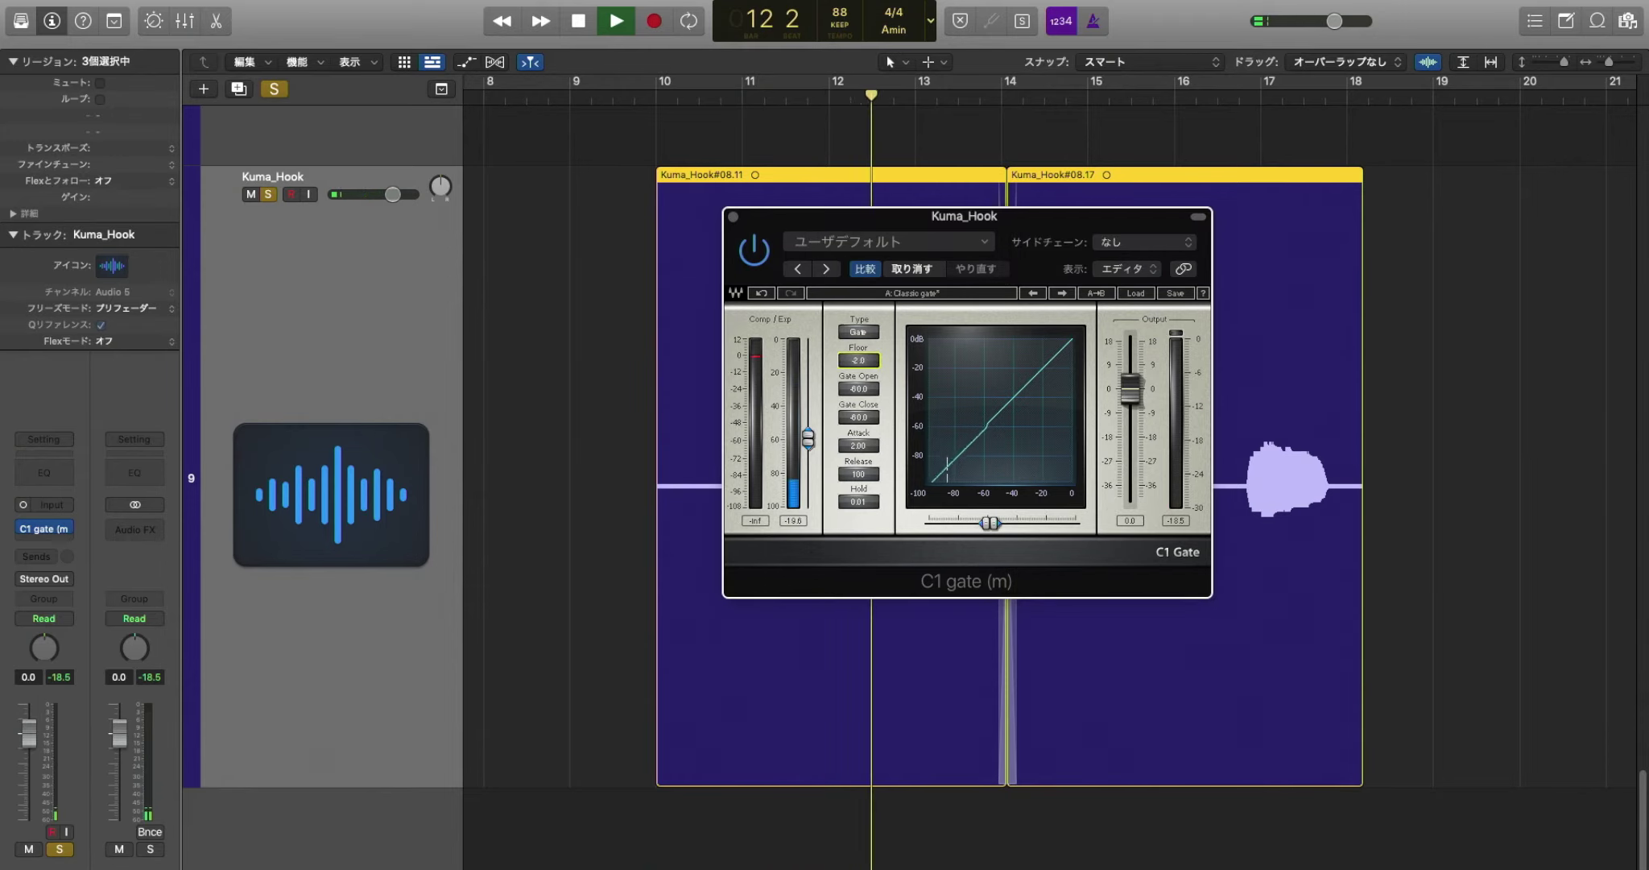
drag(859, 361, 880, 368)
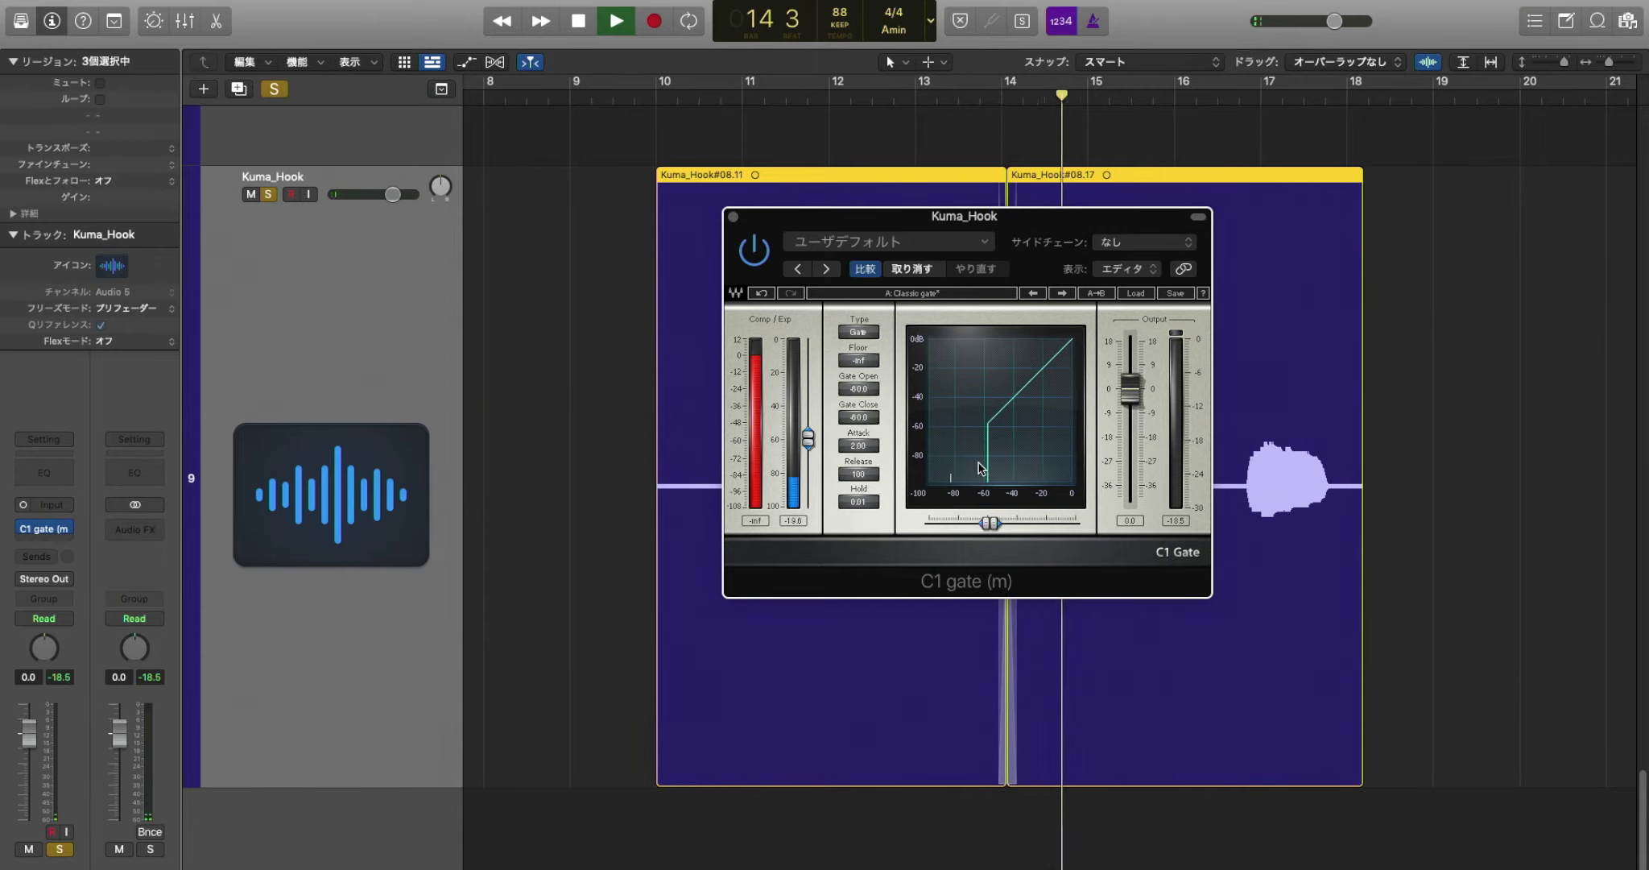
Raise the Gate Open and Gate Close thresholds to -30.0 during playback, and stop playback.
drag(980, 468, 1011, 468)
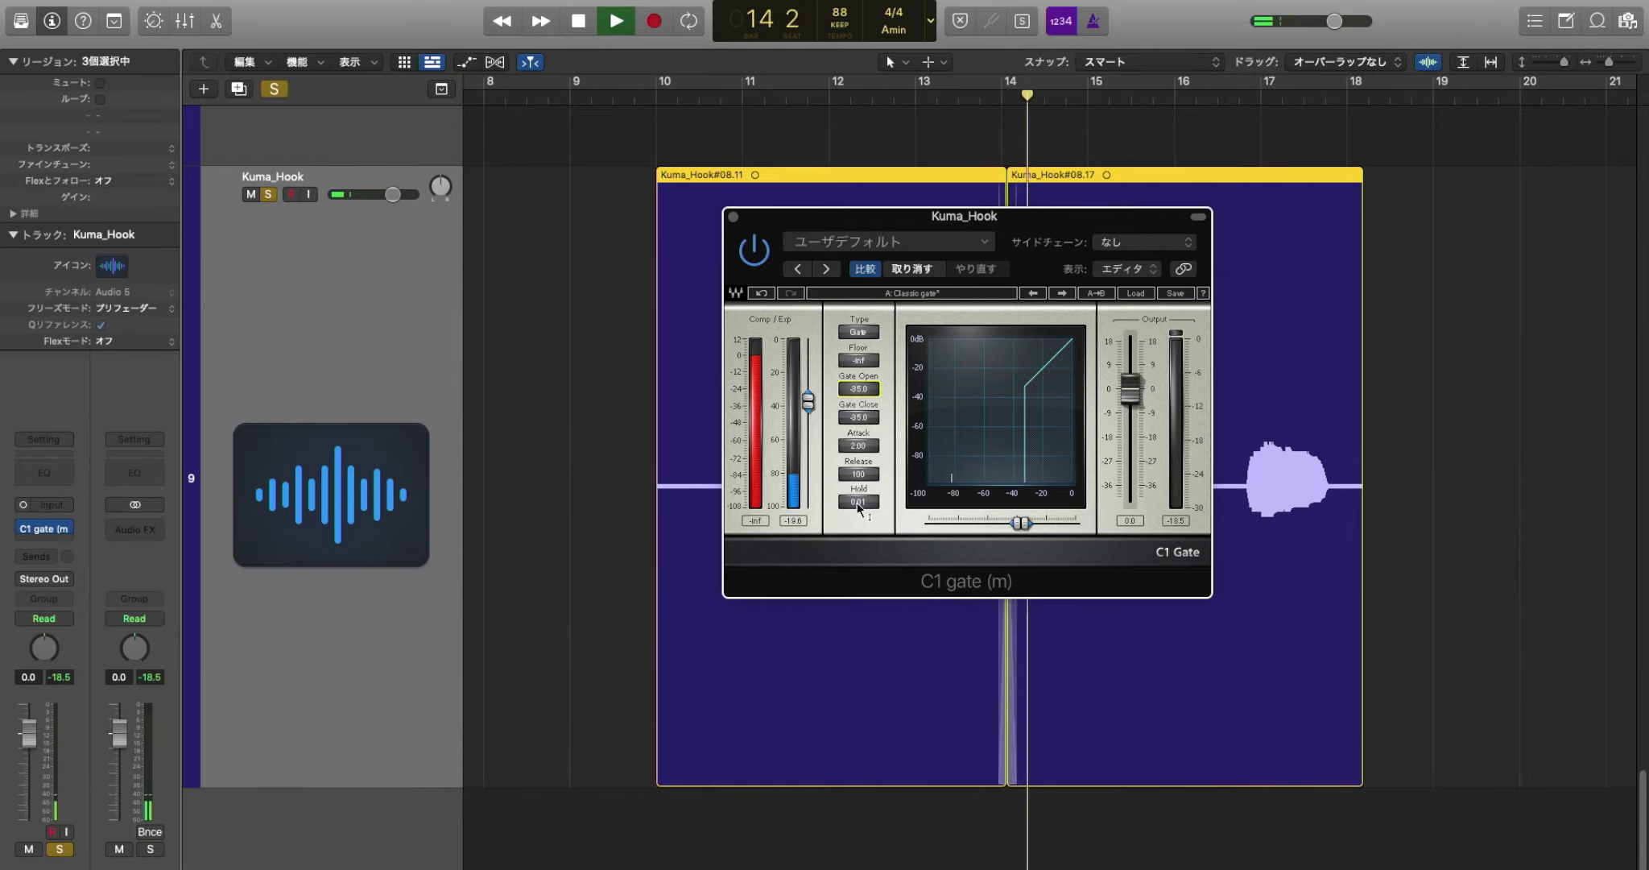
drag(859, 391, 859, 378)
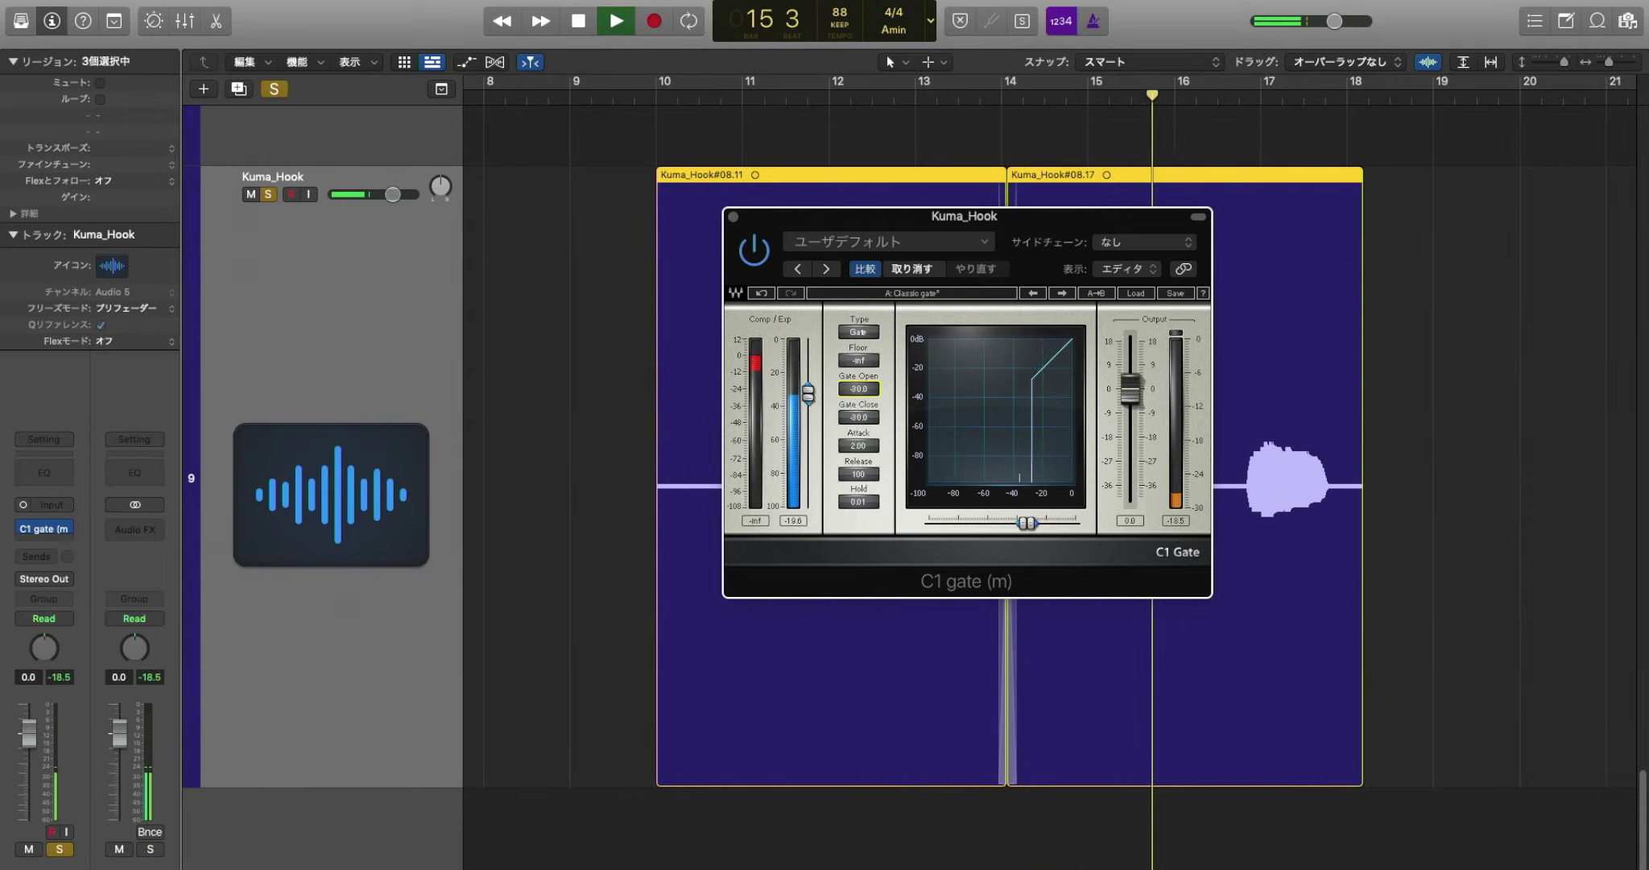
key(space)
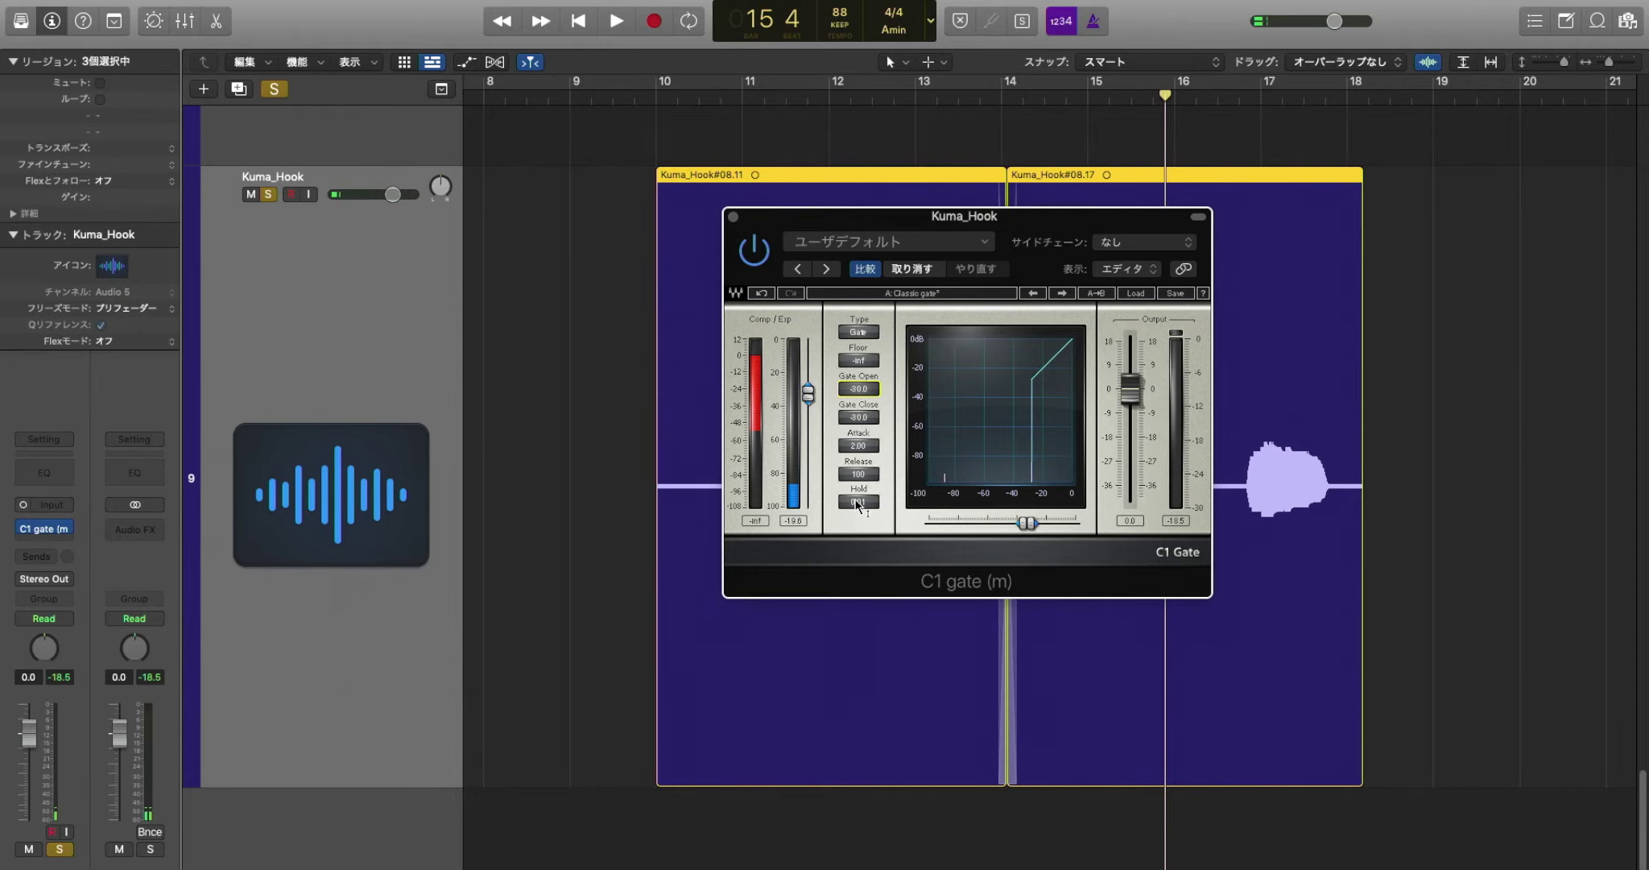
drag(966, 221, 1251, 158)
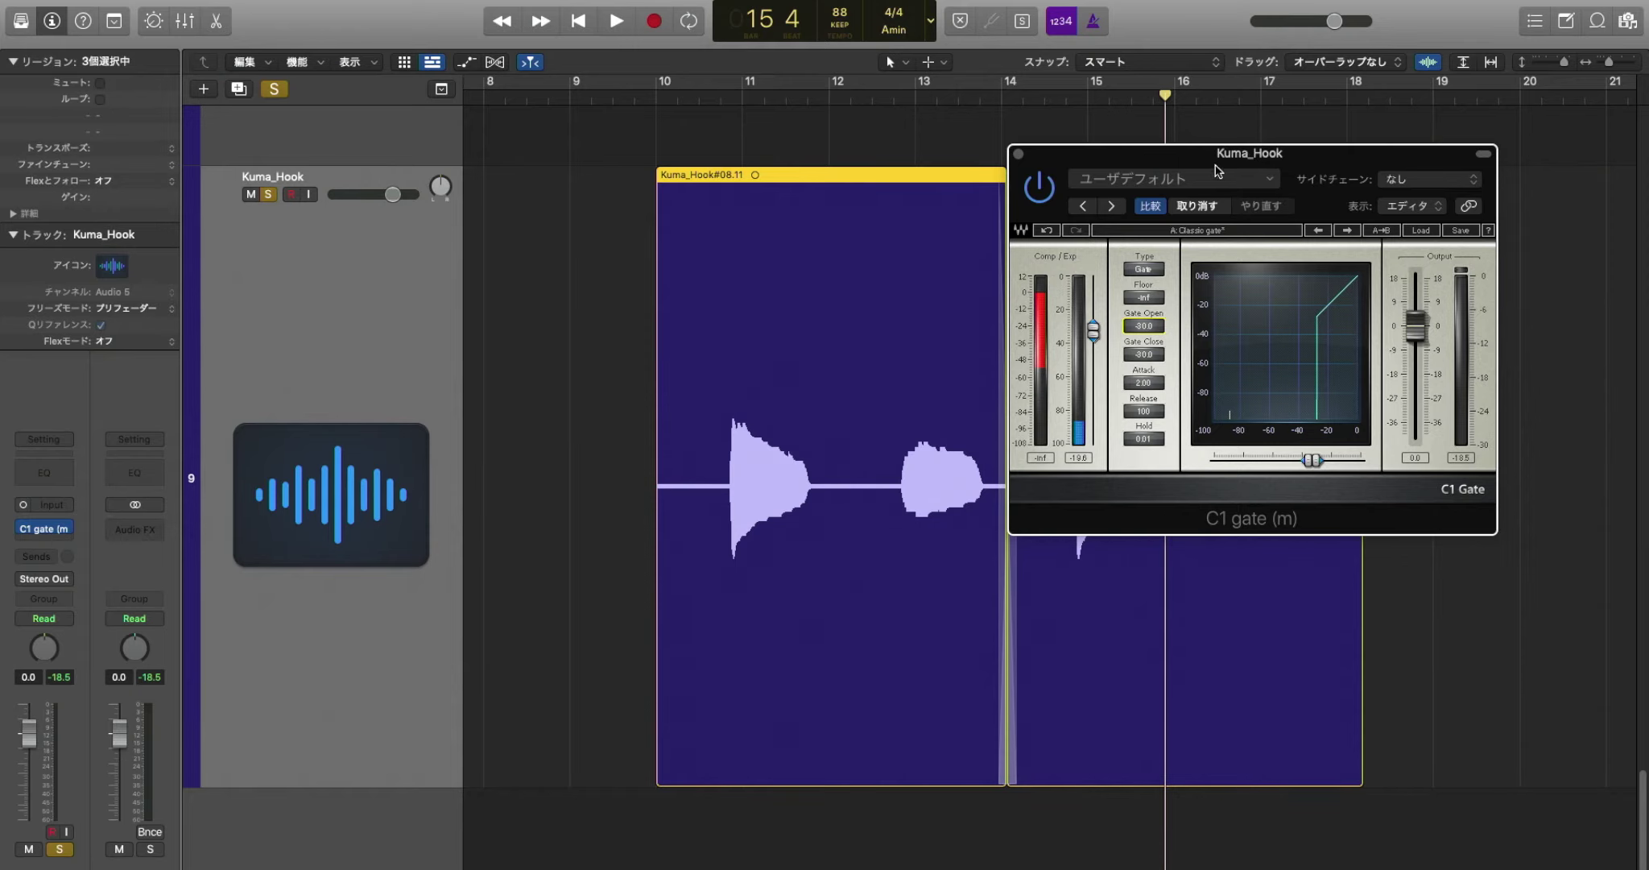
drag(1212, 158, 1179, 177)
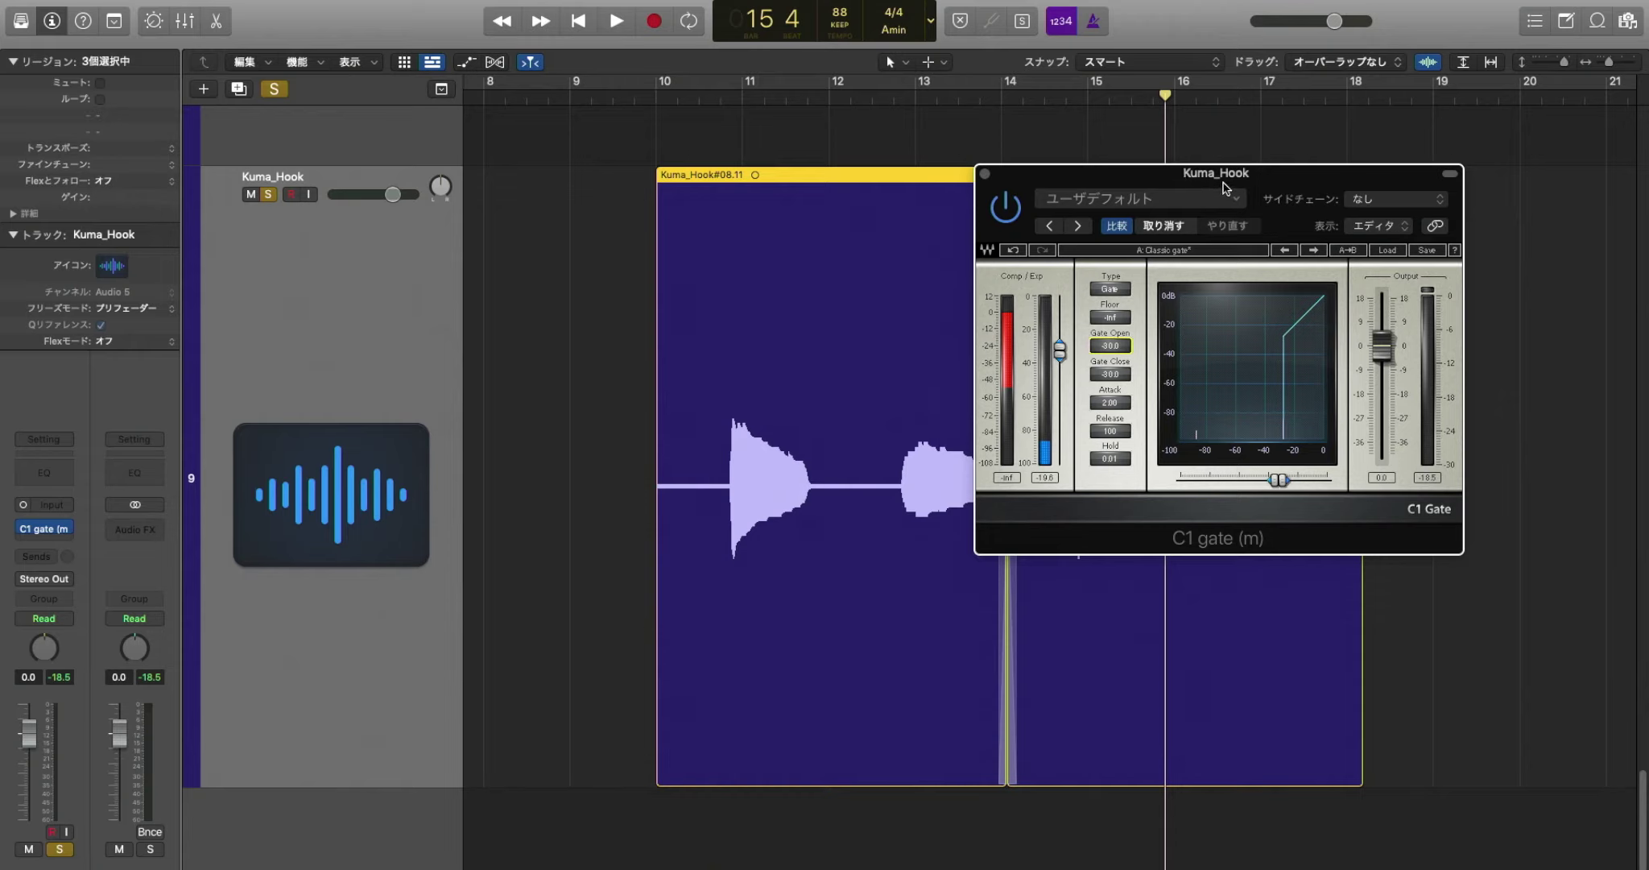
drag(1222, 188, 1202, 199)
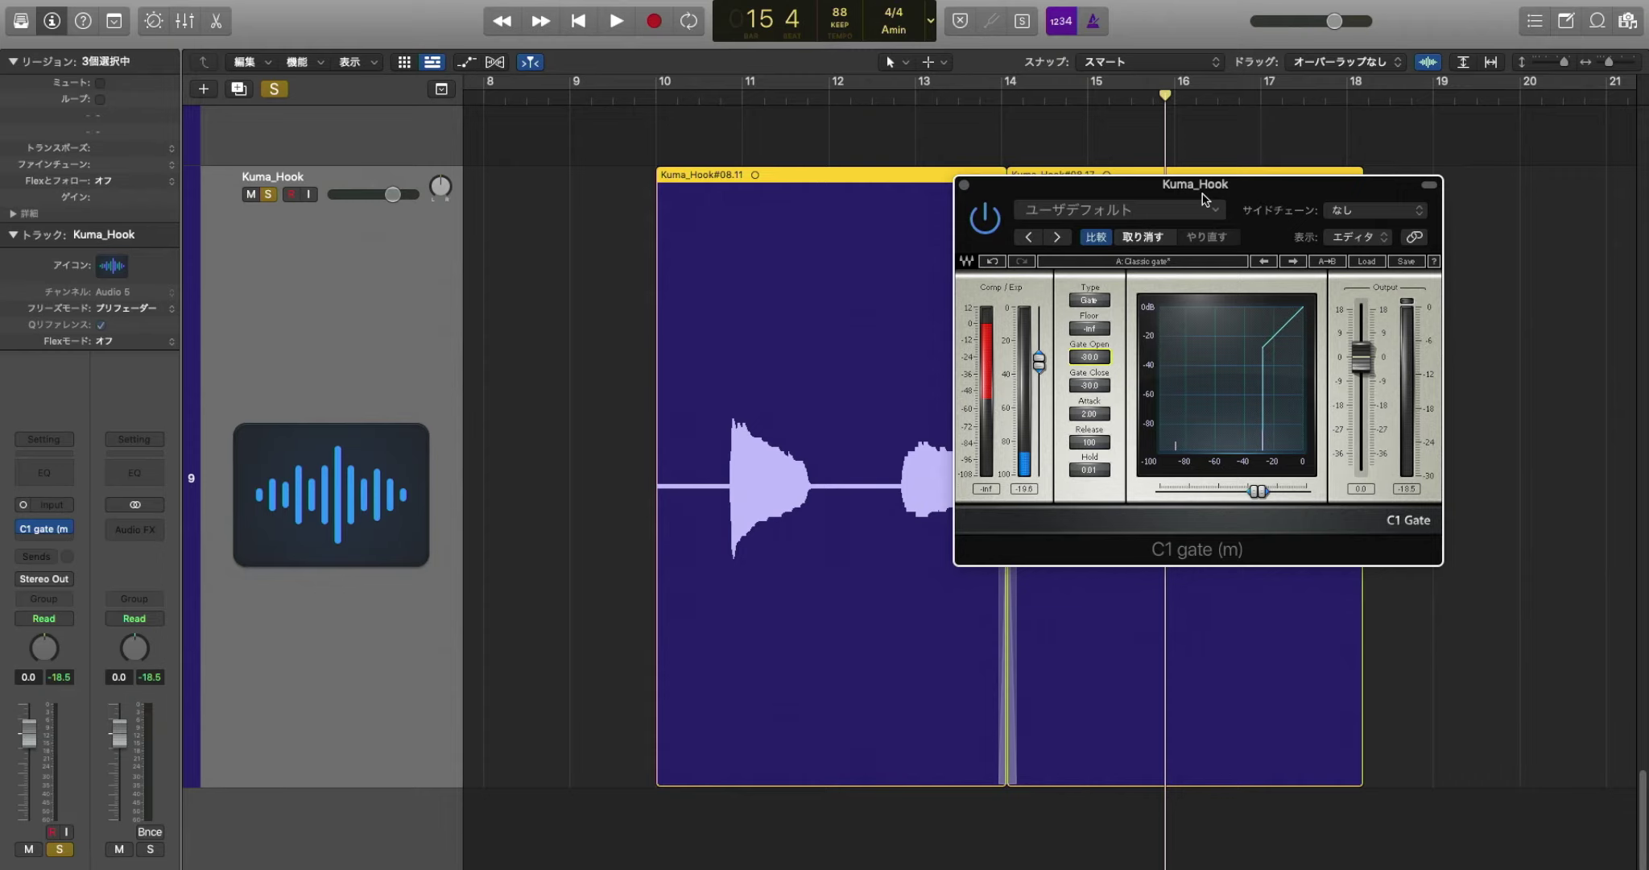
drag(1204, 199, 1158, 202)
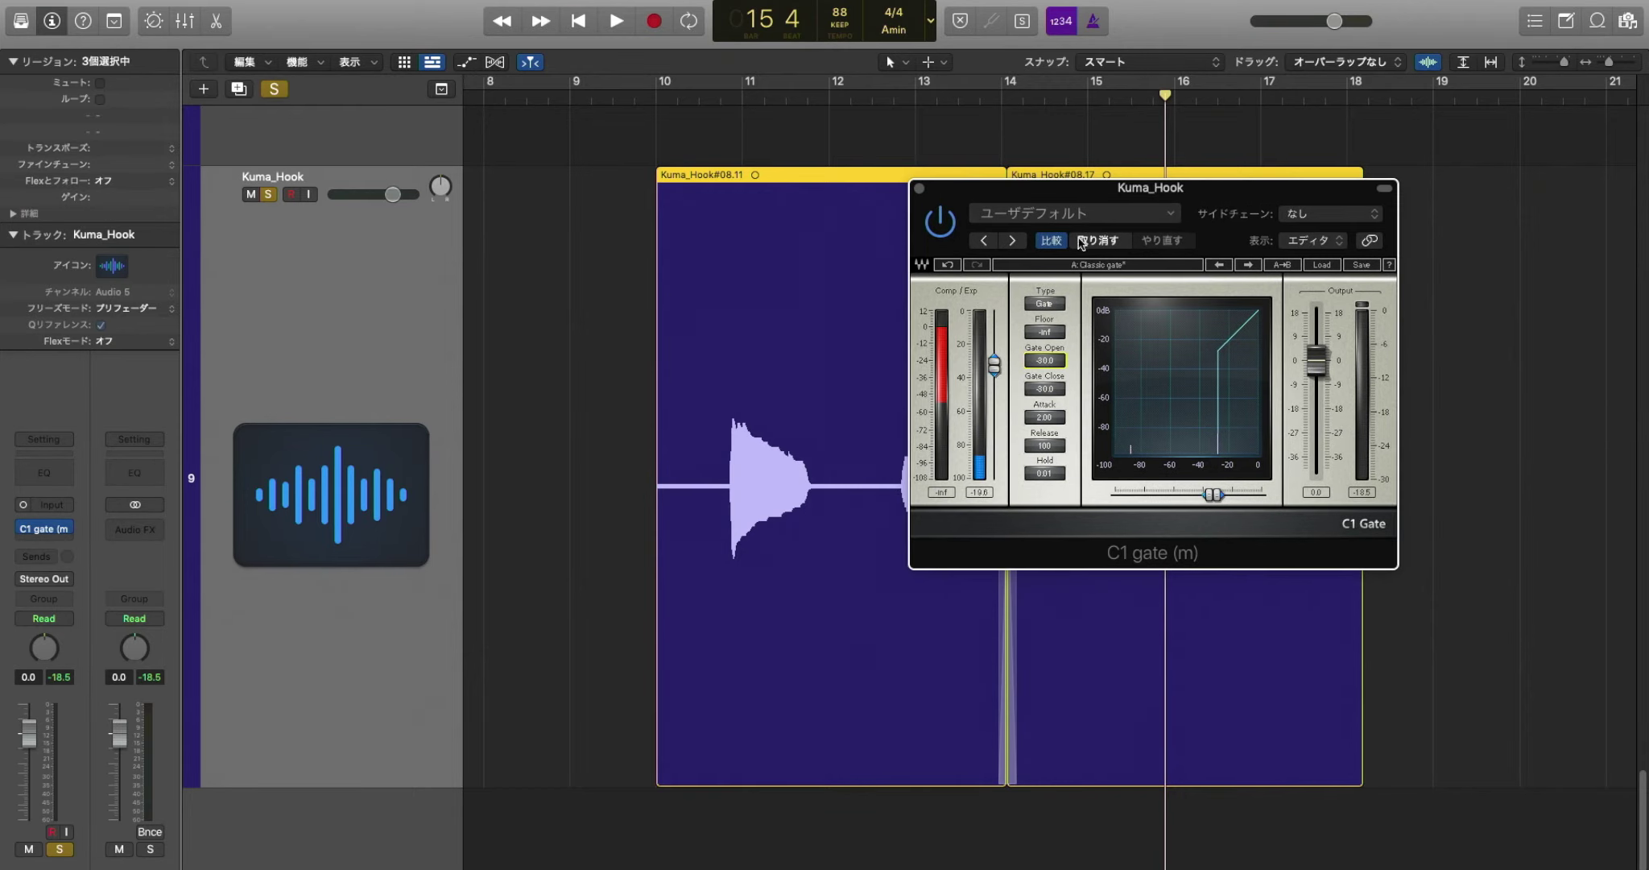
drag(1096, 201, 992, 203)
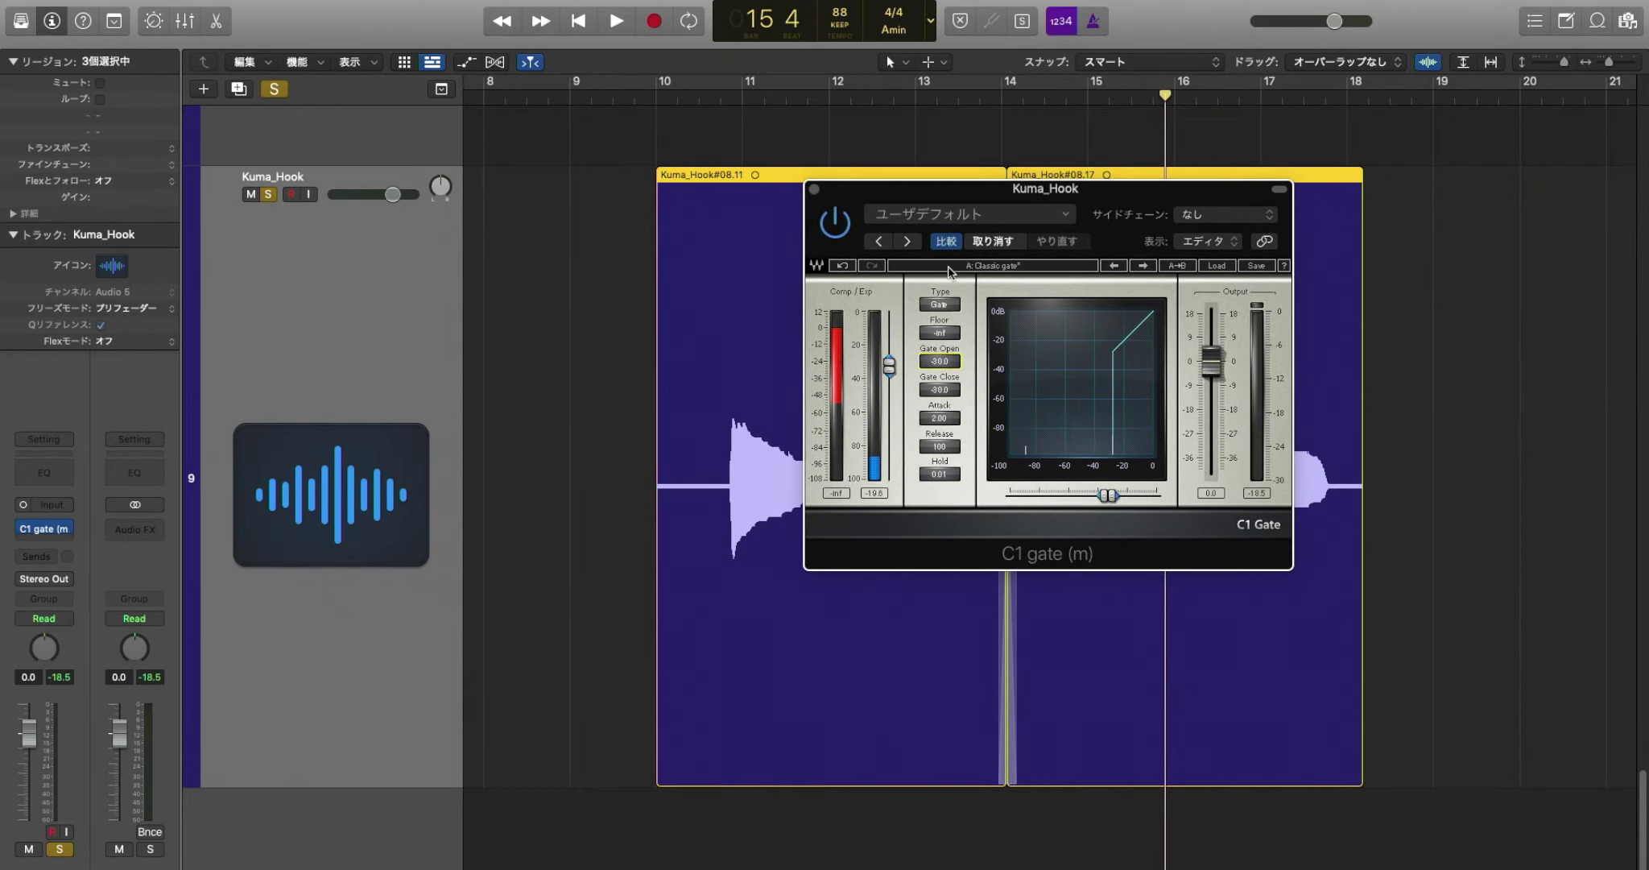
Try the Expander type with an adjusted Floor and the gate thresholds lowered to about -73.
click(944, 308)
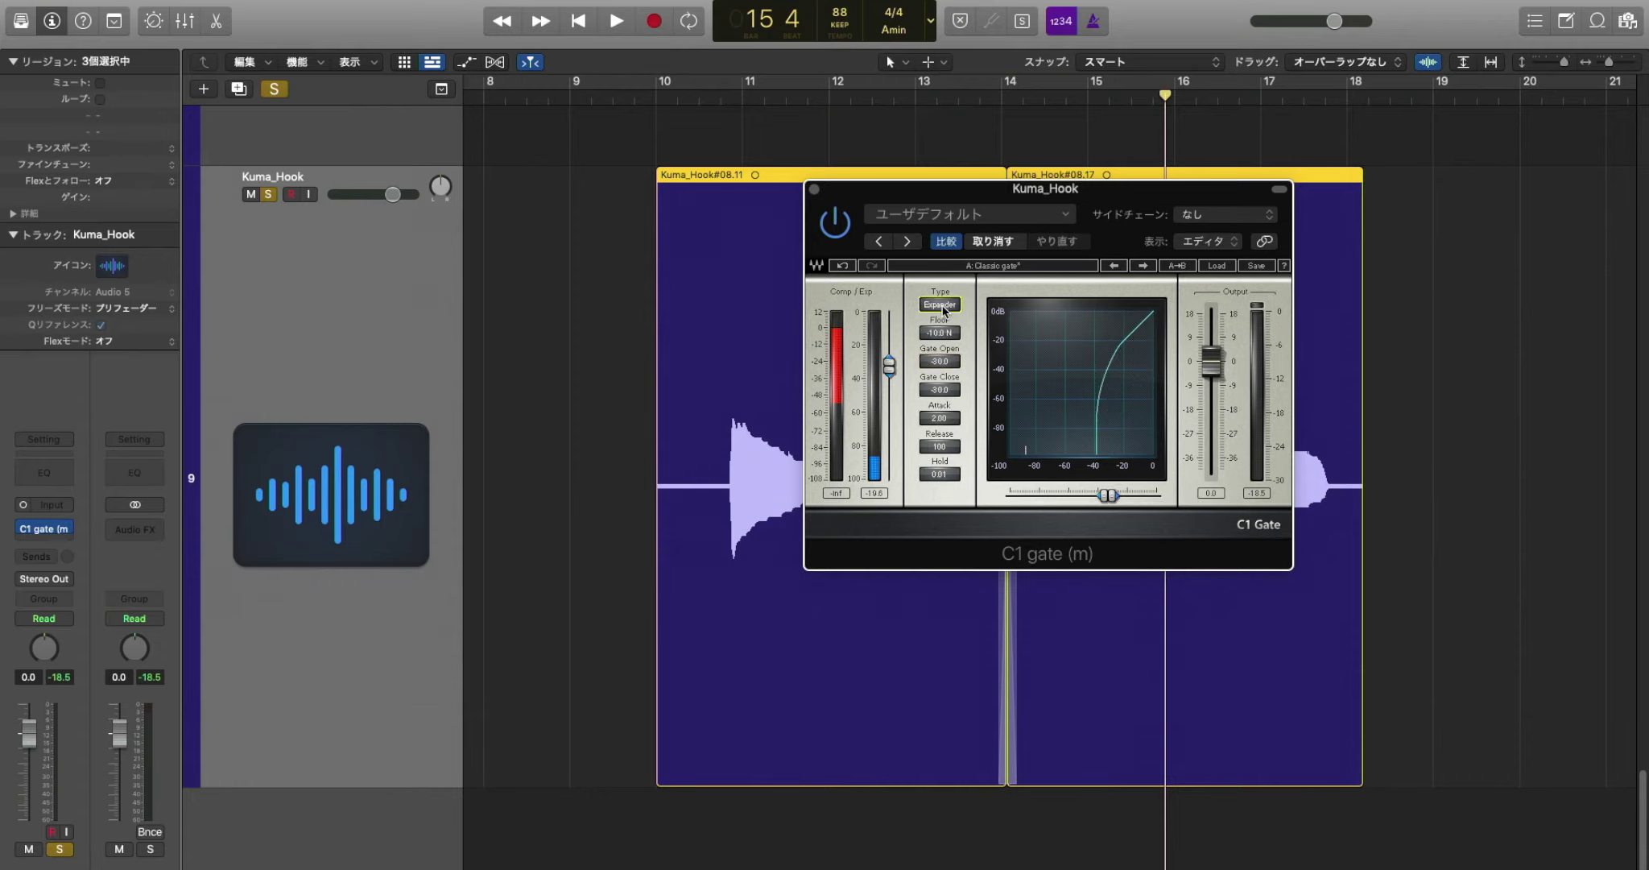
mouse_move(940, 333)
mouse_down()
mouse_move(942, 301)
mouse_move(942, 349)
mouse_up()
drag(940, 361, 944, 480)
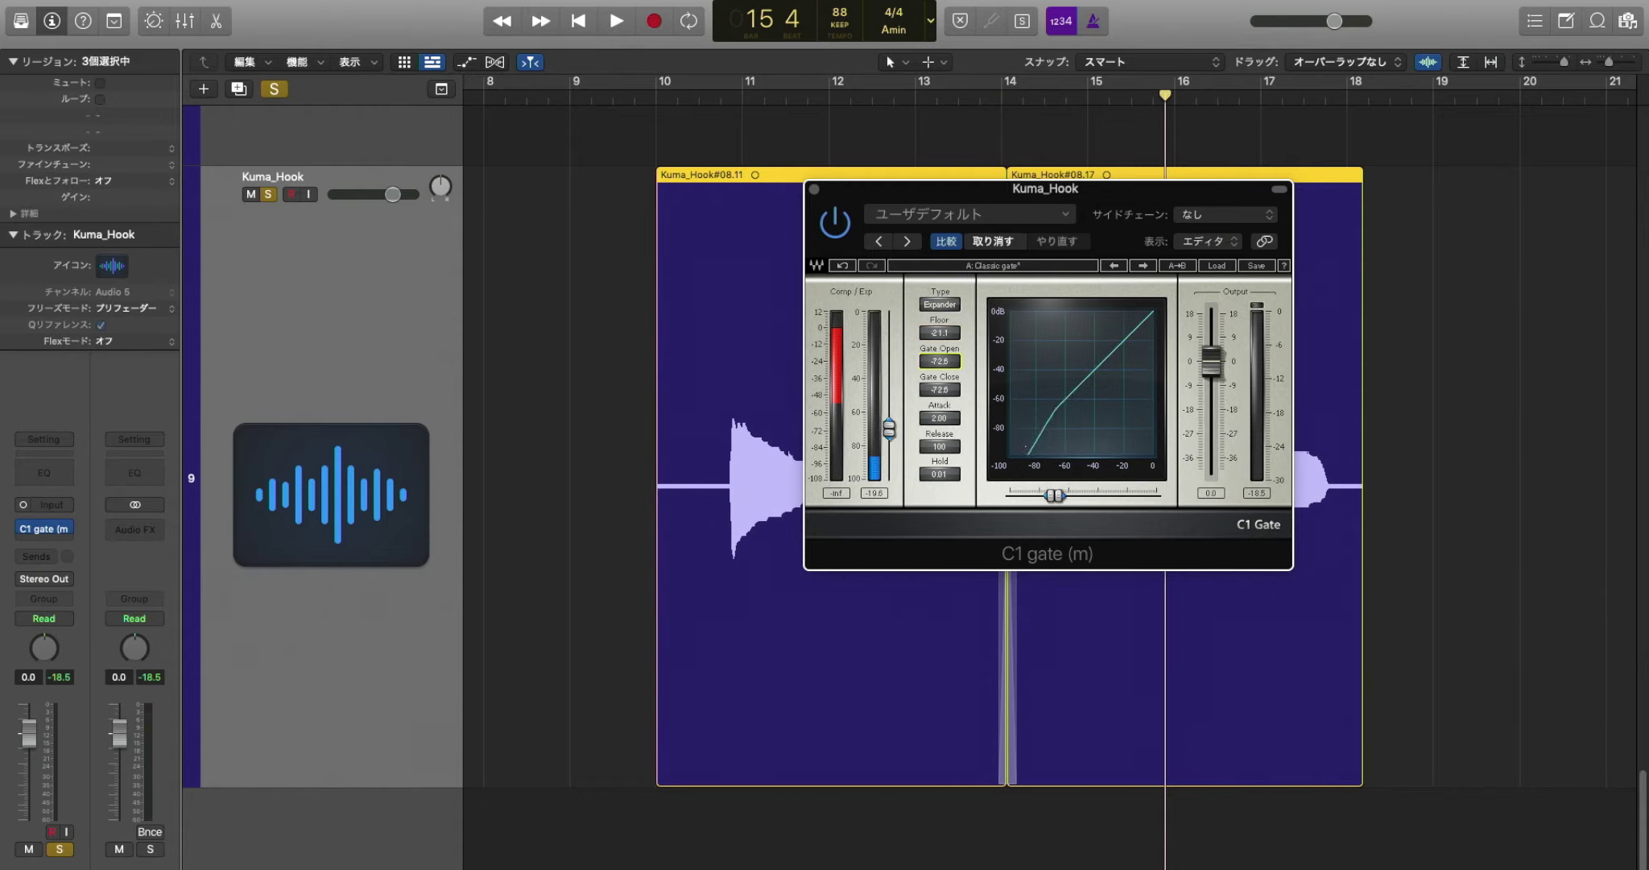
drag(951, 337, 951, 306)
Load the Perfect voiceover gate preset in the C1 gate.
click(953, 306)
click(947, 304)
click(914, 244)
click(914, 246)
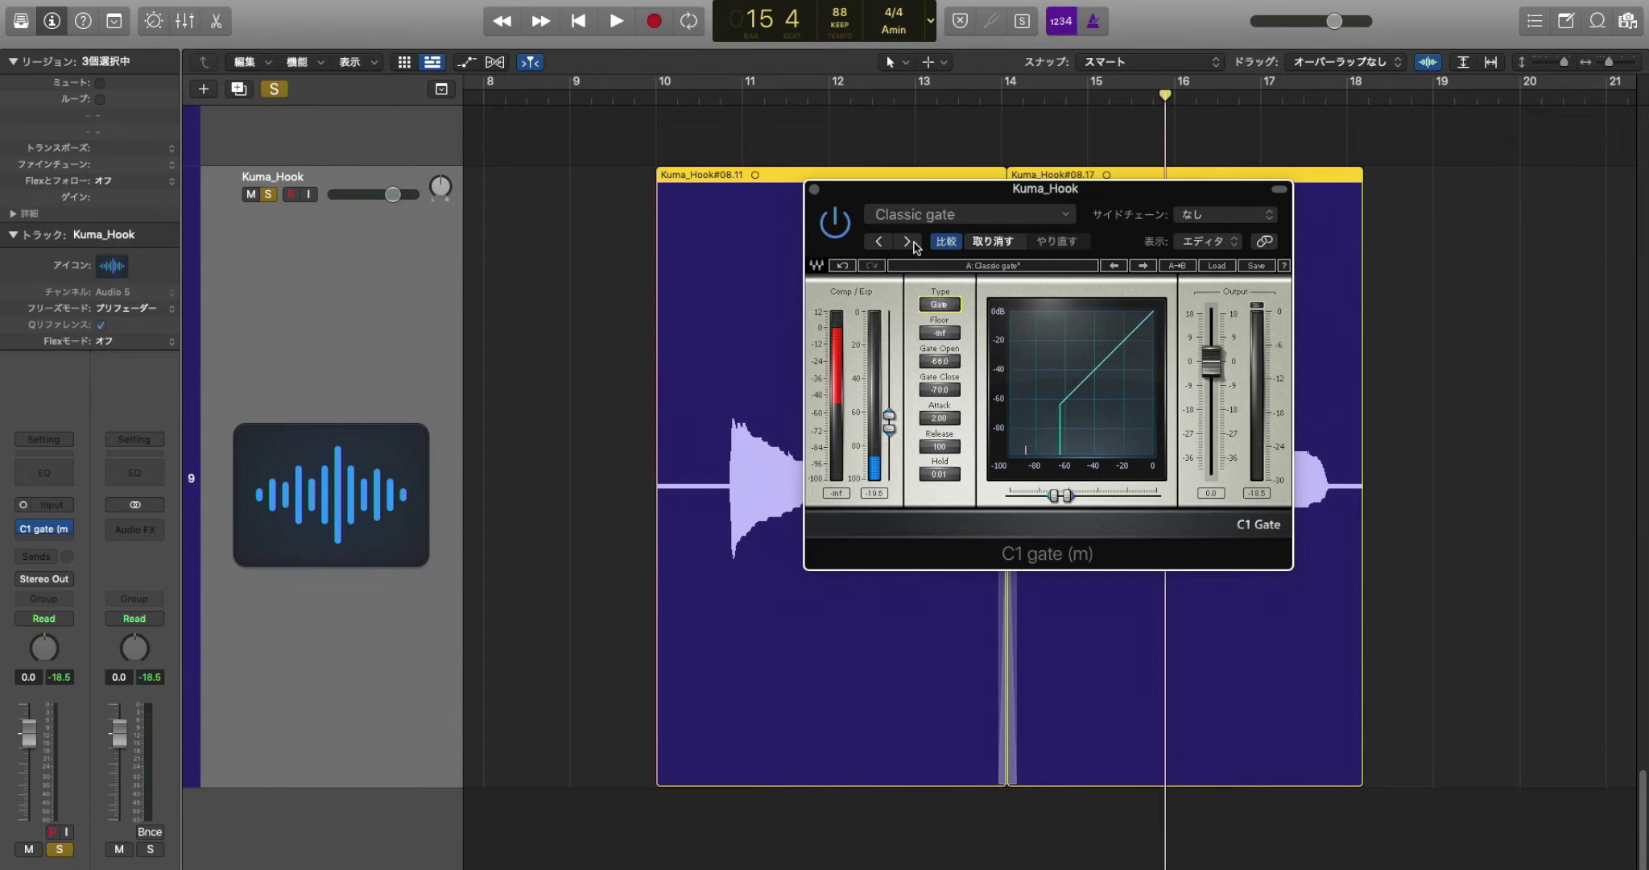
click(915, 244)
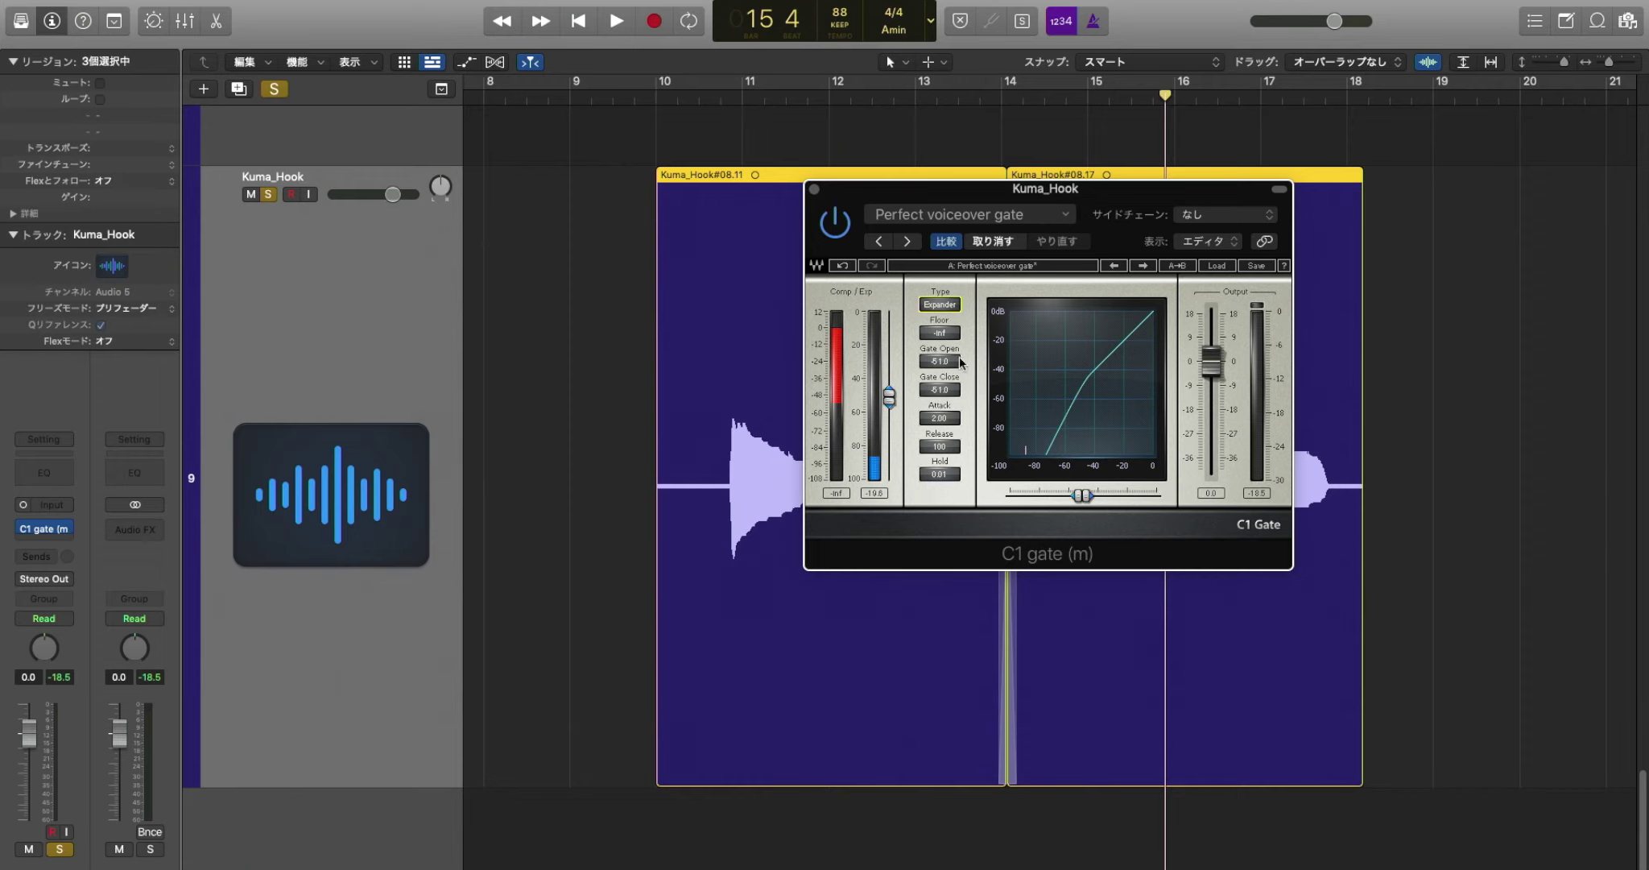
Raise the Gate Open and Gate Close thresholds to about -40 while playing the vocal, and stop playback.
key(shift+space)
drag(948, 353, 940, 316)
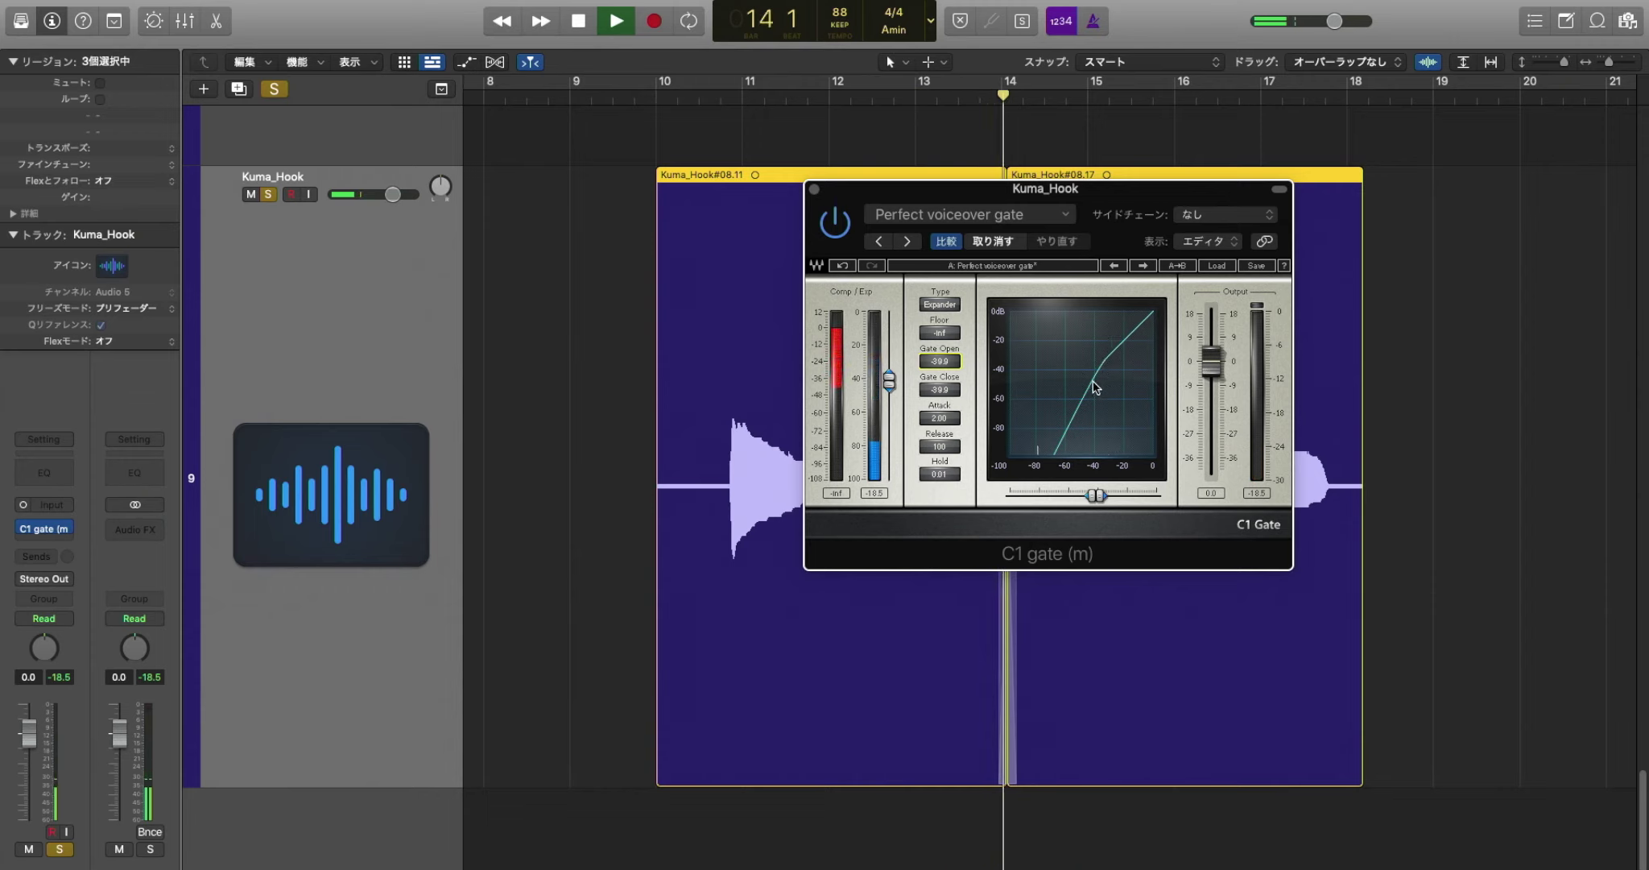
key(space)
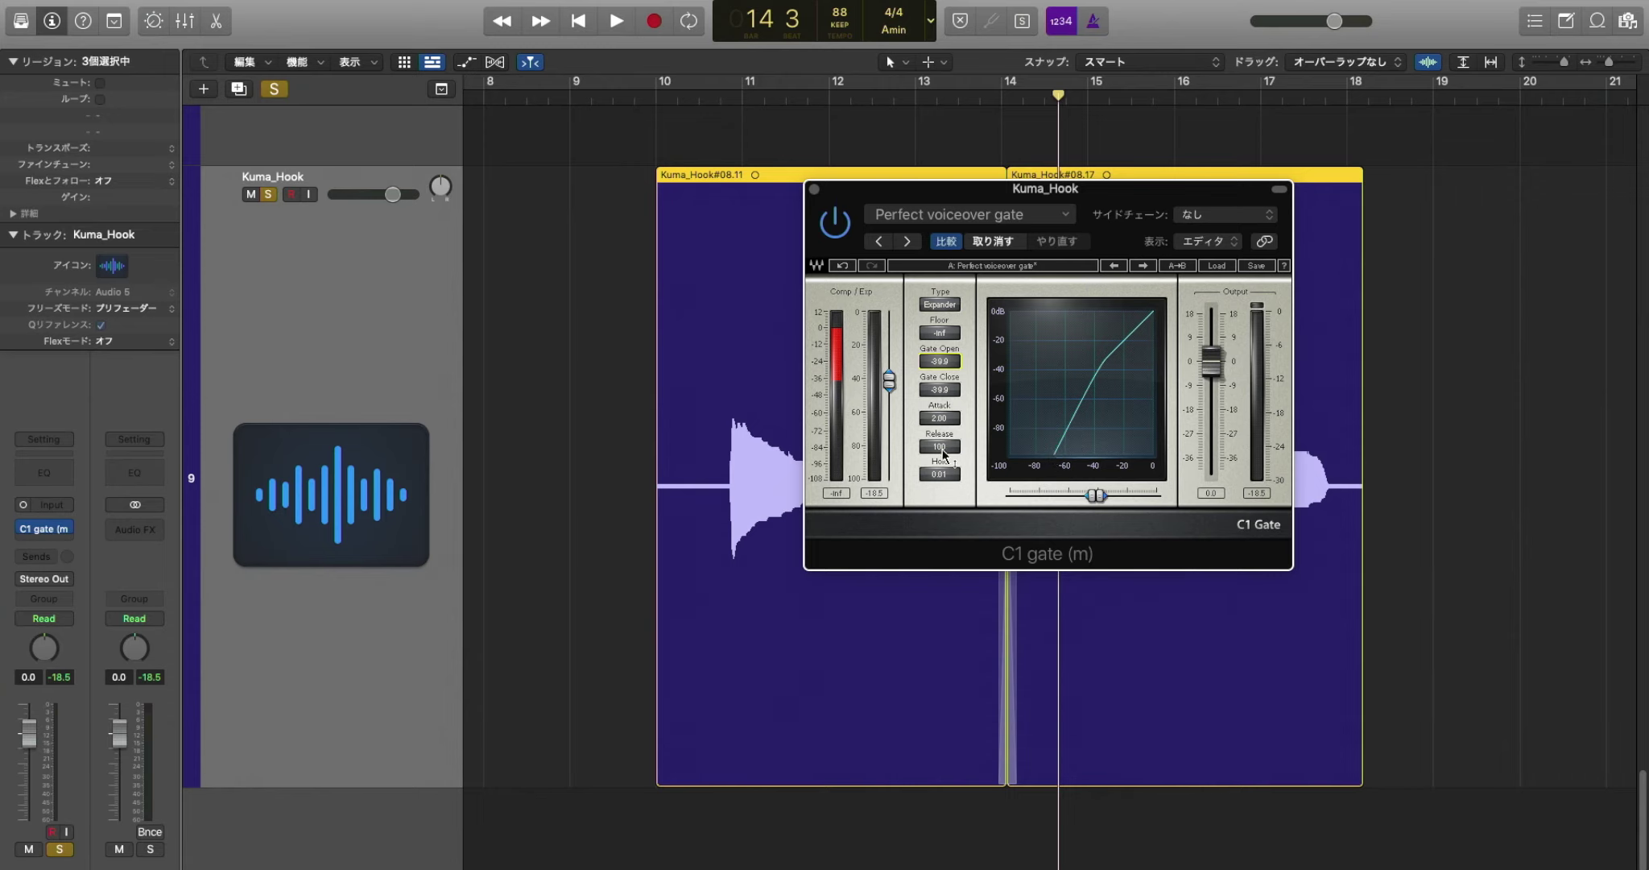
Lengthen the gate's Release to 201 and close the plug-in window.
drag(940, 446, 940, 482)
drag(940, 446, 940, 499)
click(723, 310)
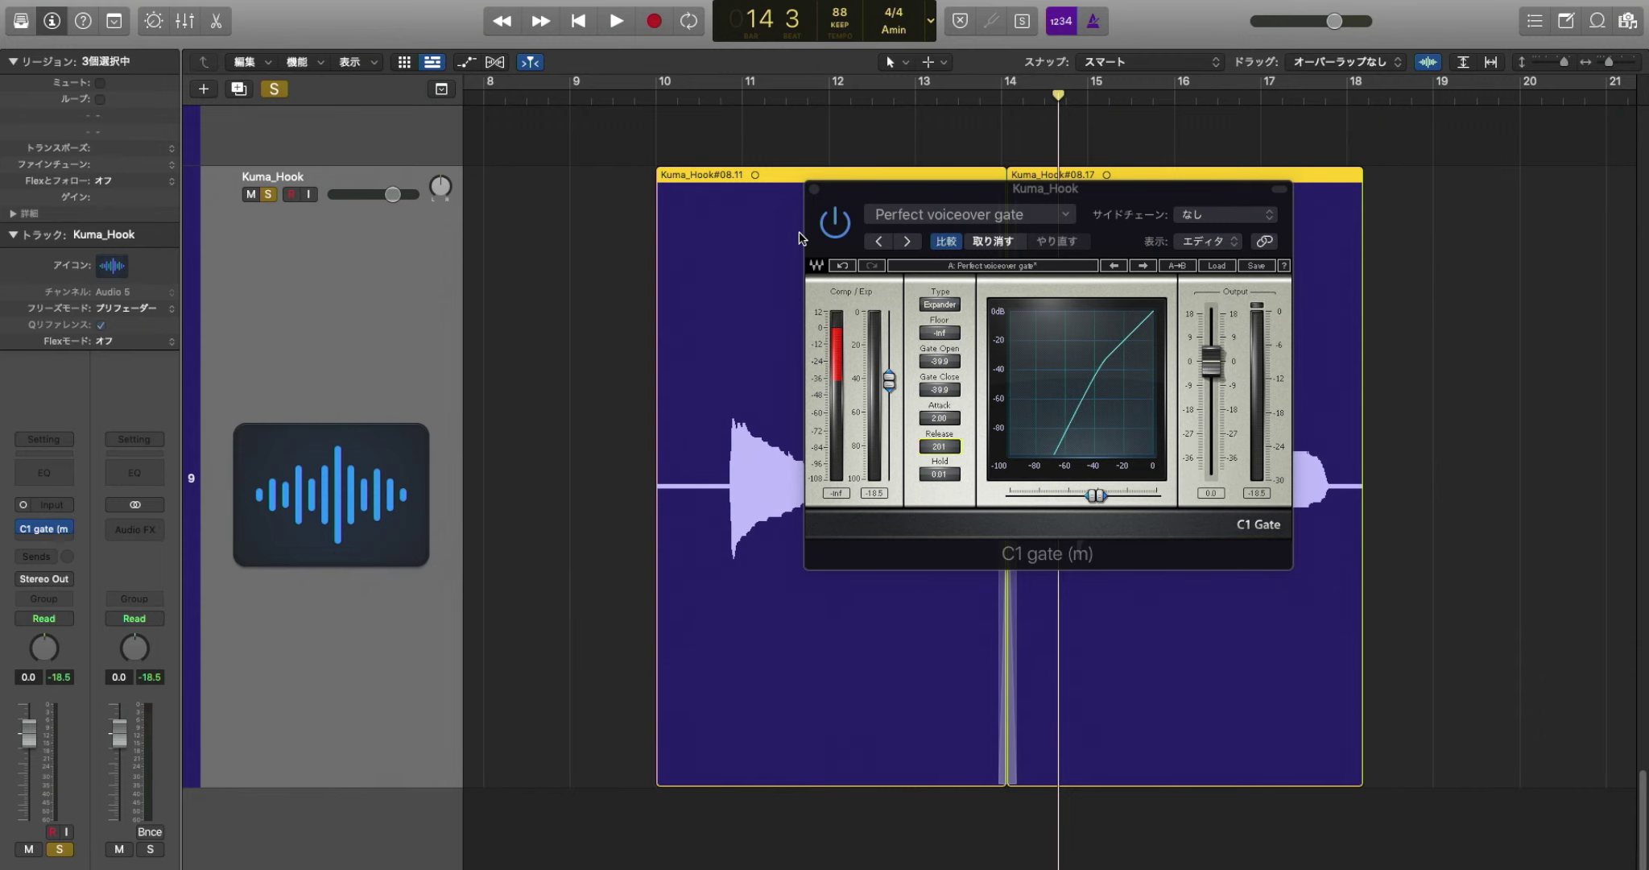
click(814, 189)
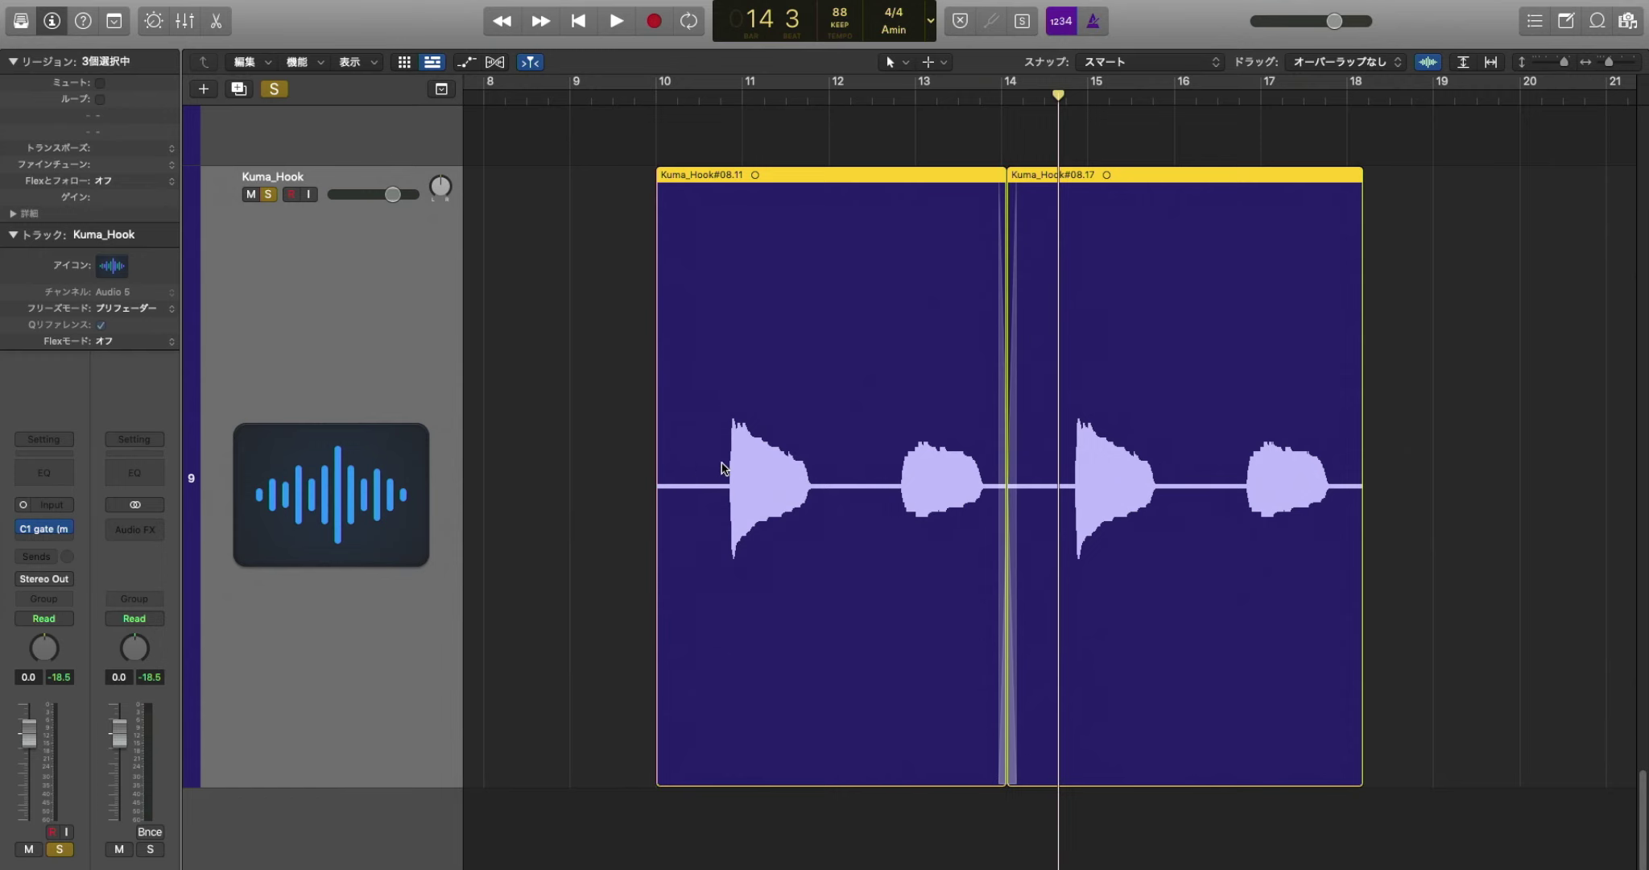
Delete the silent stretches before the first vocal phrase and between the first and second phrases.
drag(721, 468, 610, 482)
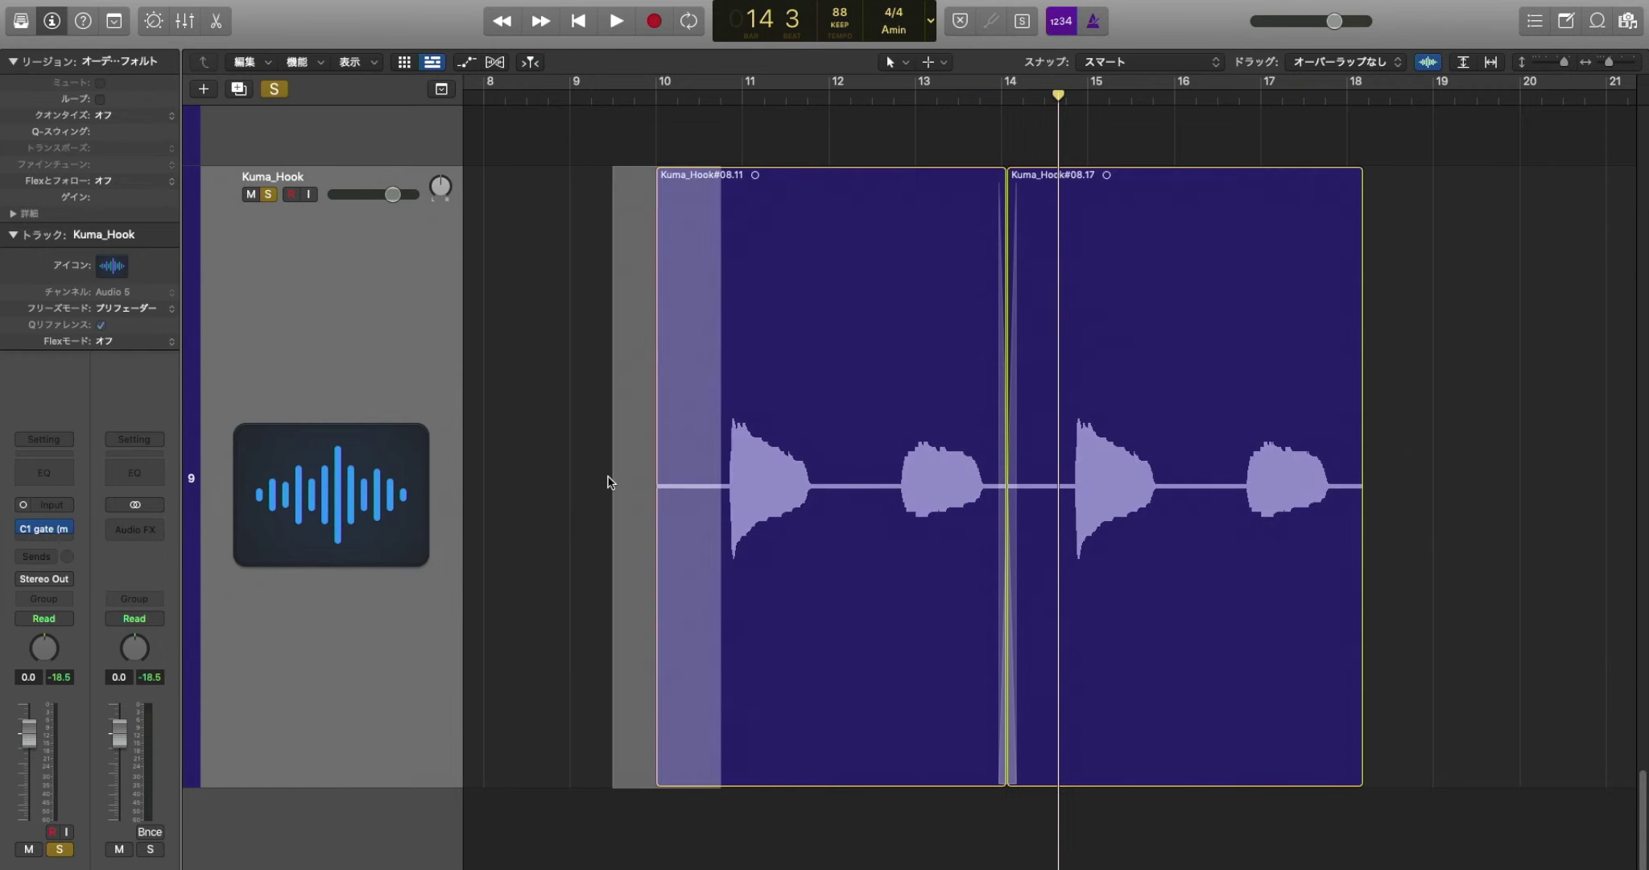
key(Delete)
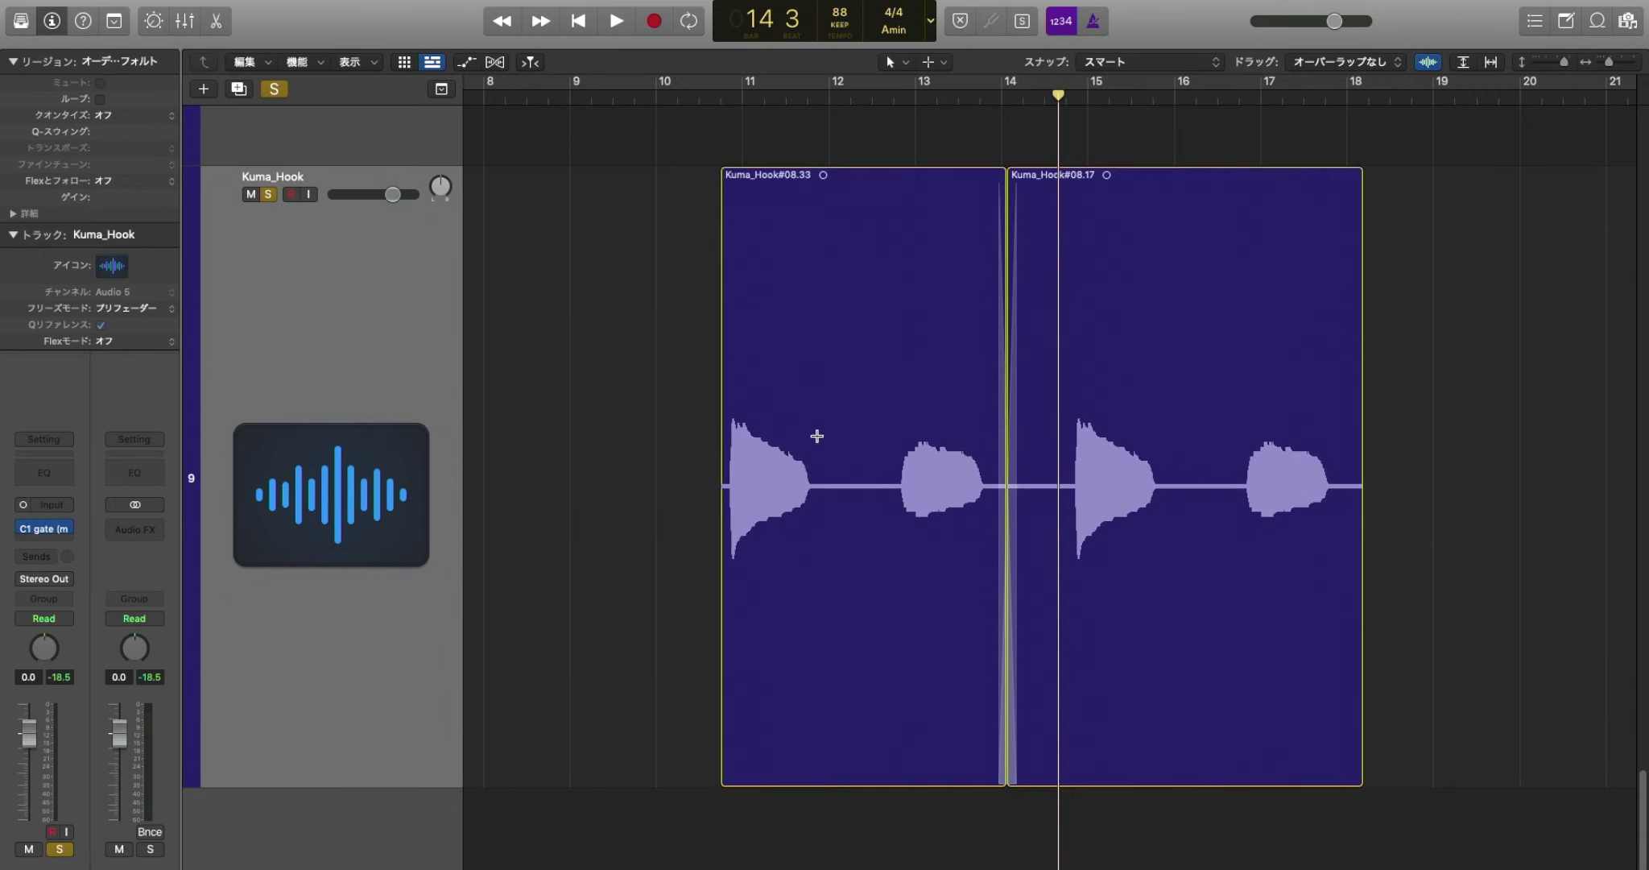
drag(817, 435, 894, 442)
key(Delete)
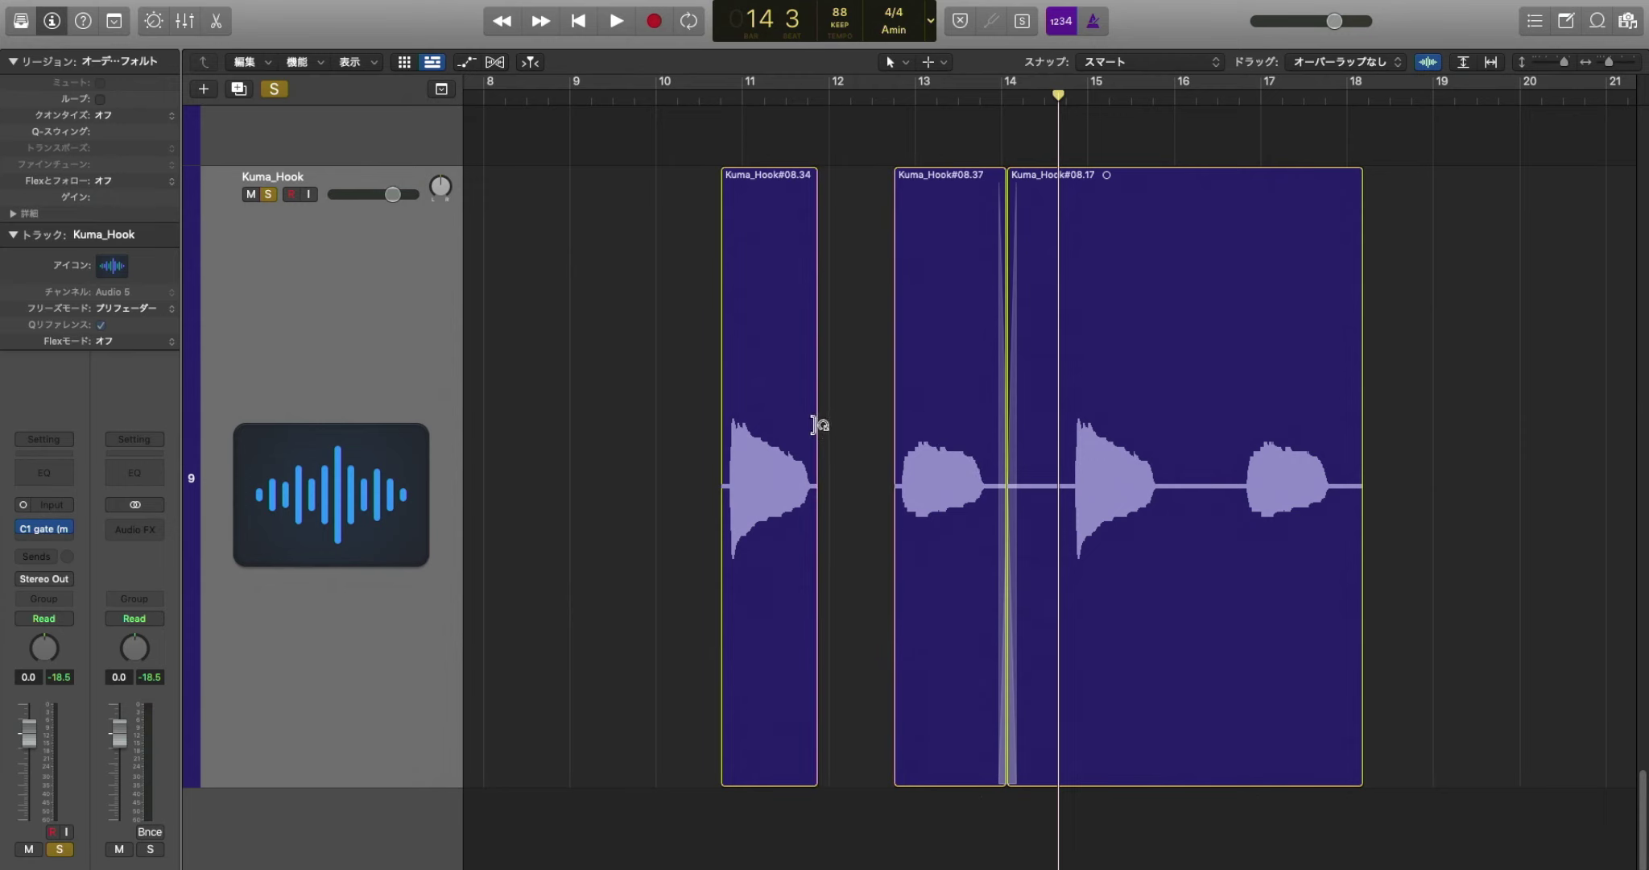
Add short fades at both ends of the first phrase's region and delete the silence between the second and third phrases.
click(807, 194)
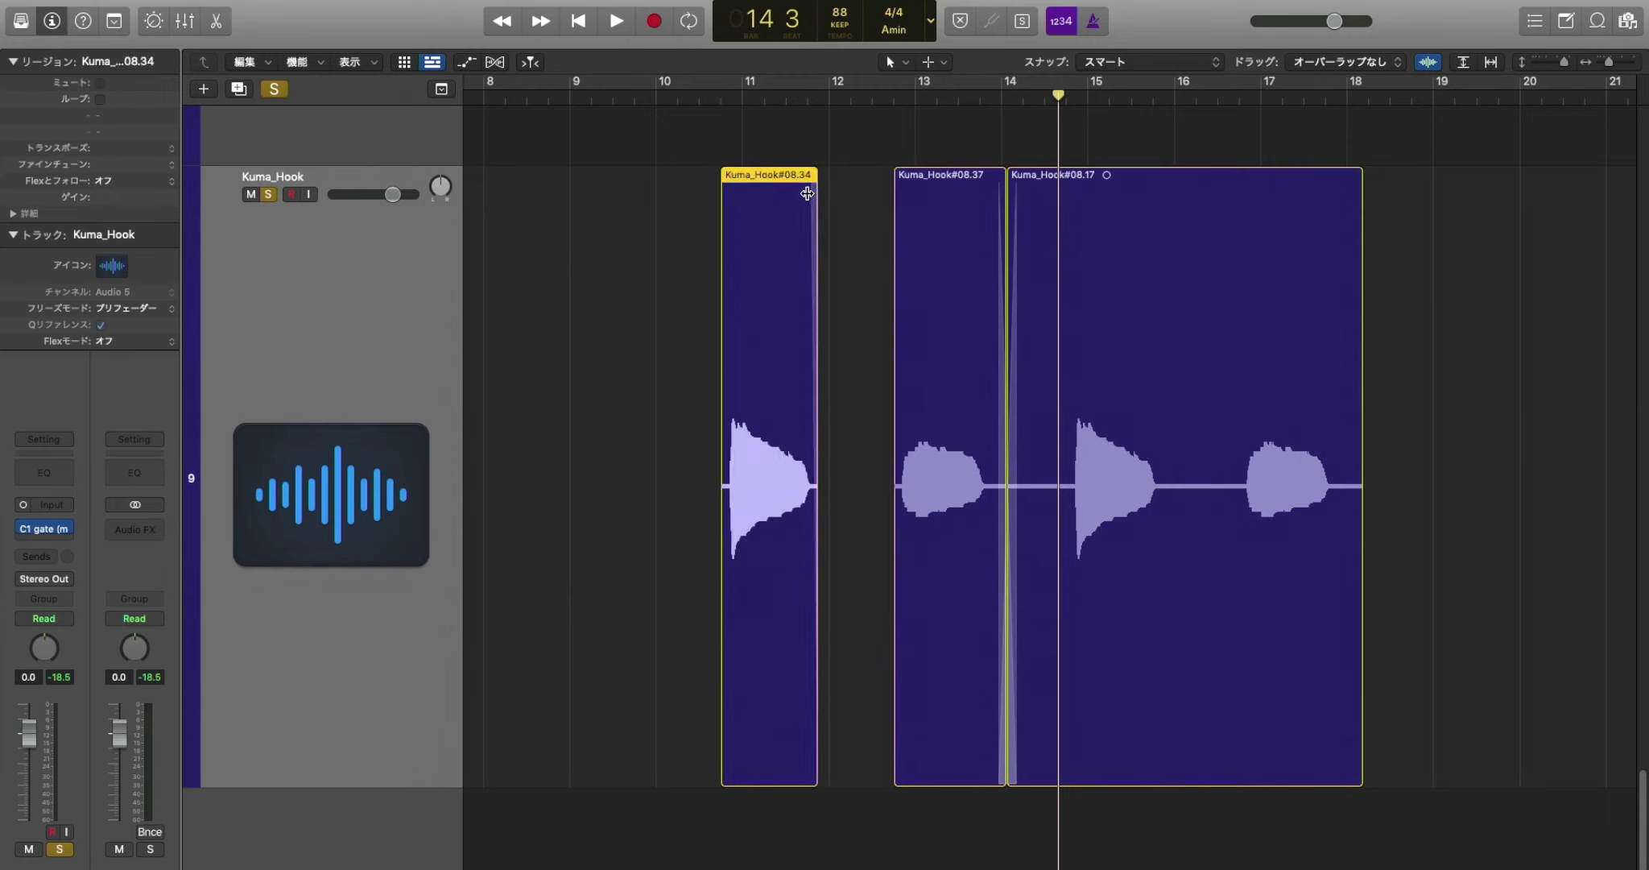
drag(723, 186, 731, 188)
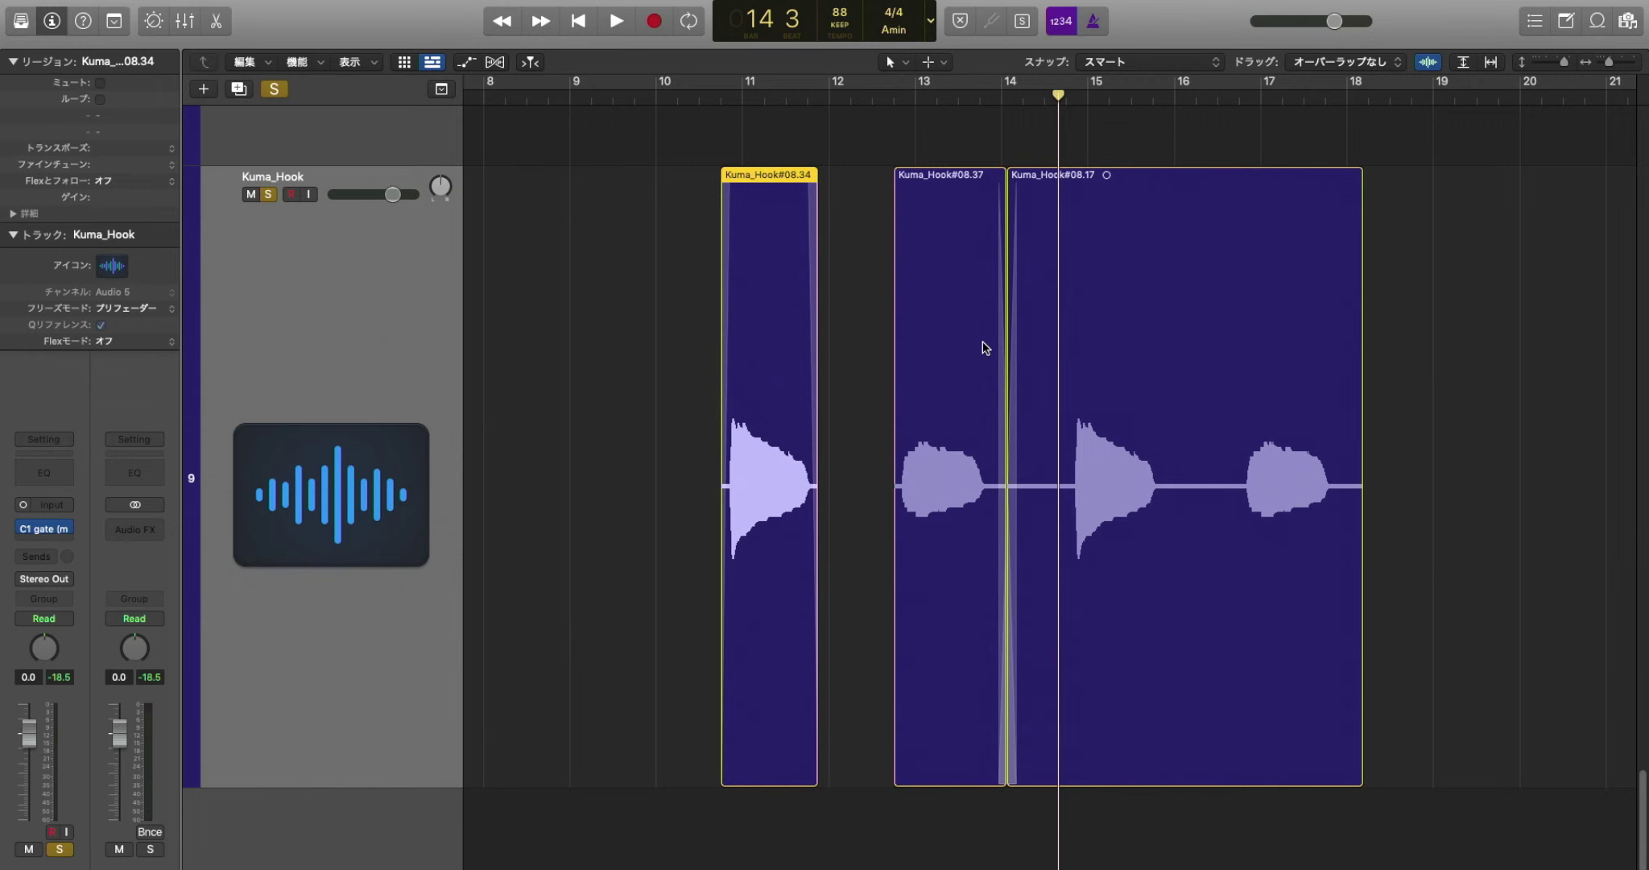
drag(986, 383, 1062, 379)
key(Delete)
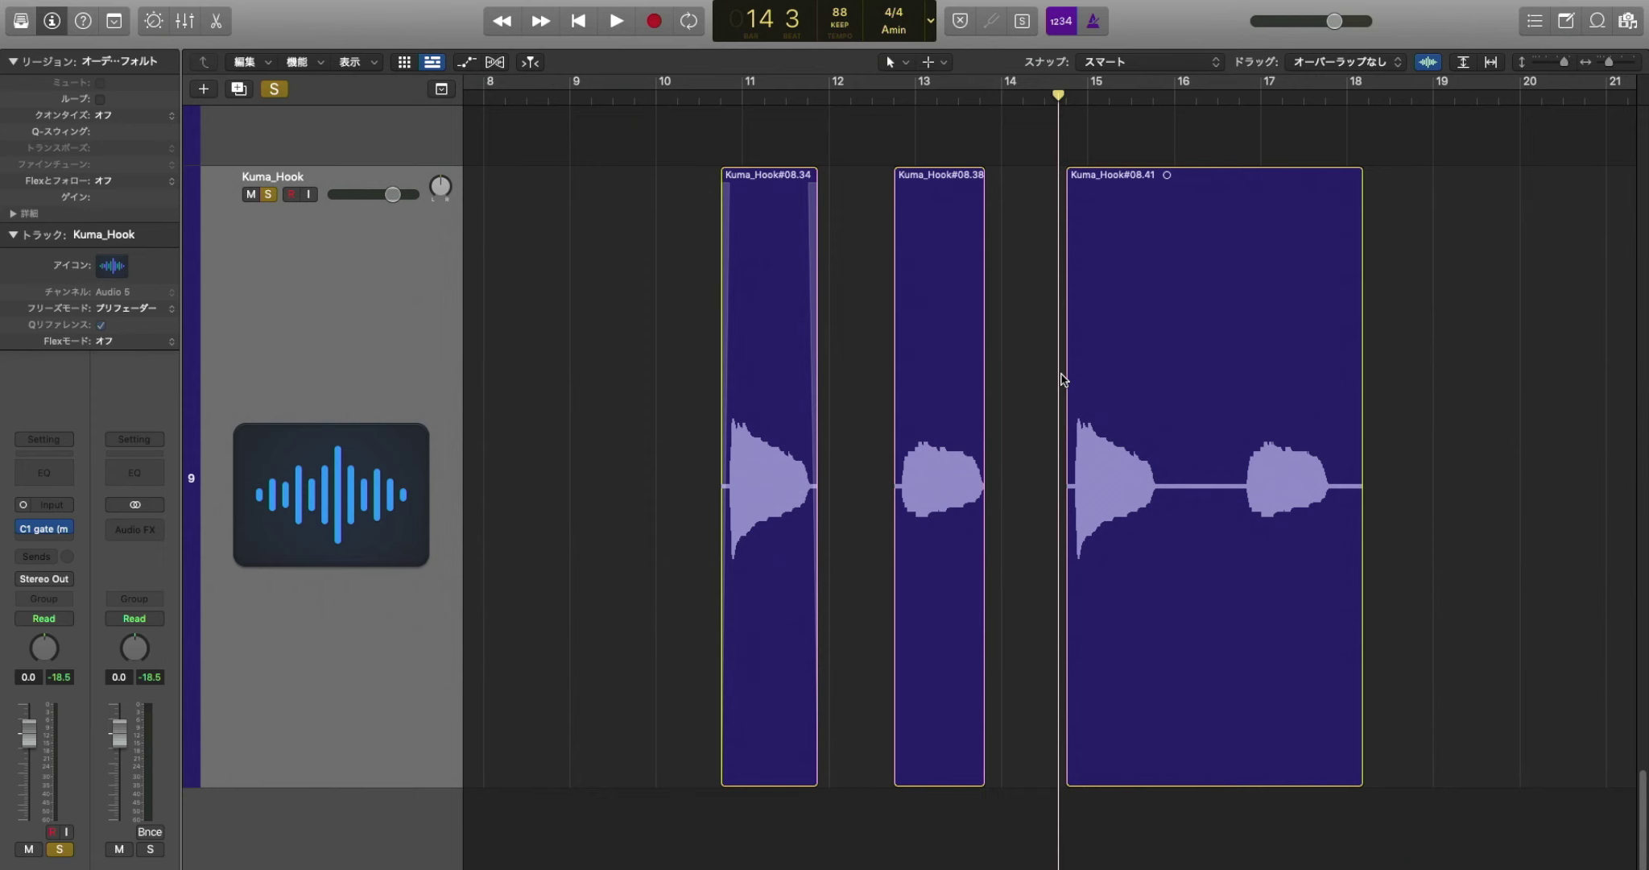
Reopen the C1 gate on the Kuma_Hook track and reposition its window over the arrangement.
click(46, 532)
drag(908, 192, 786, 177)
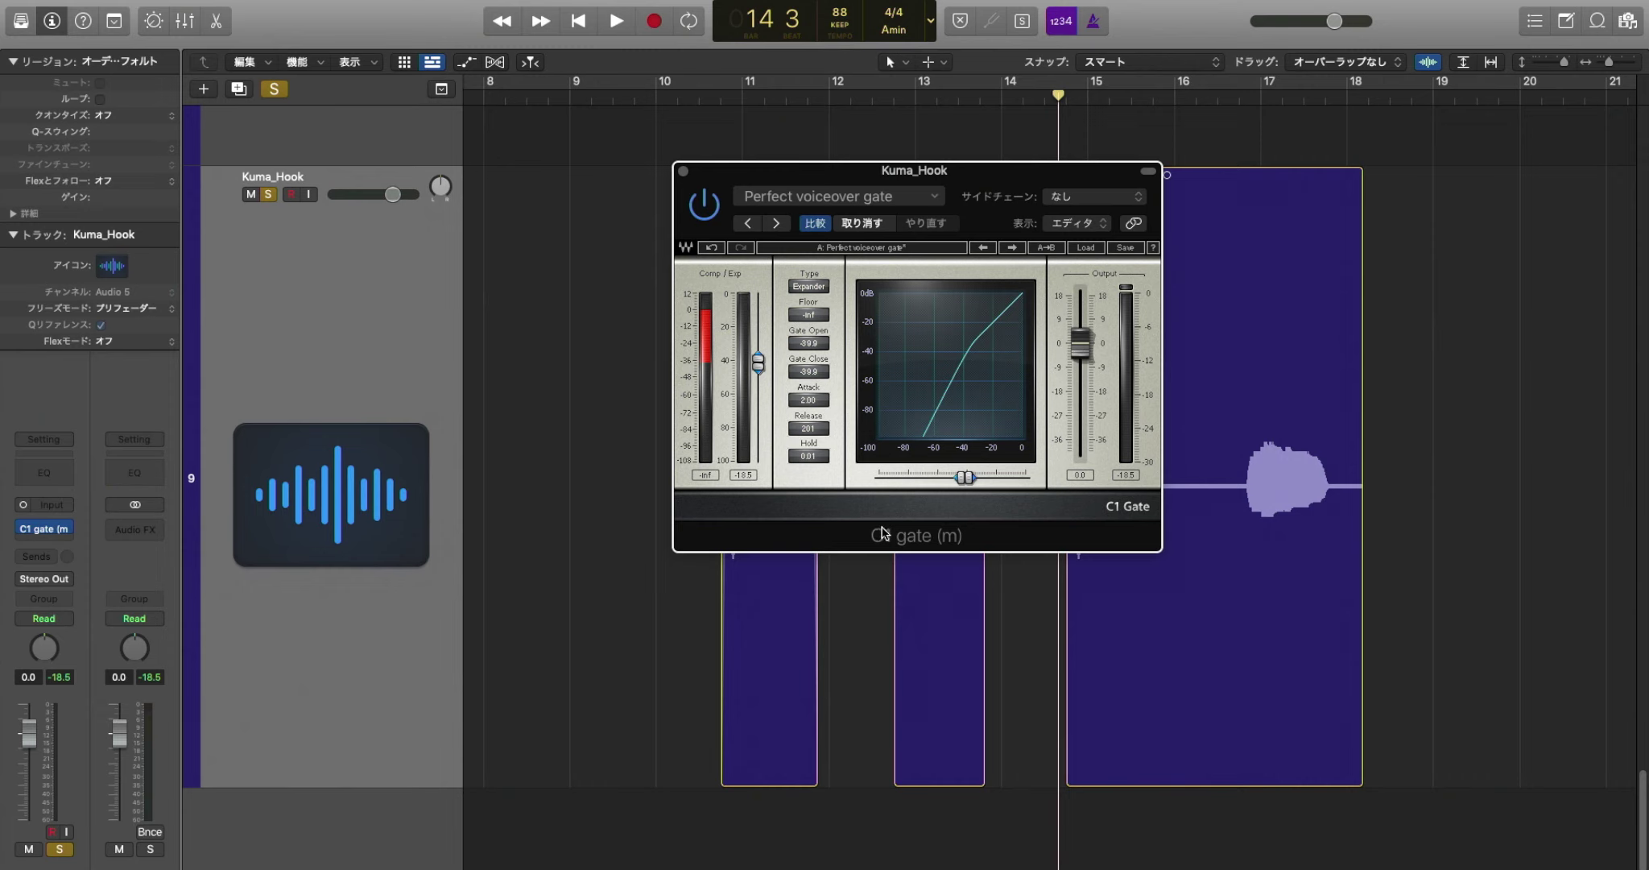